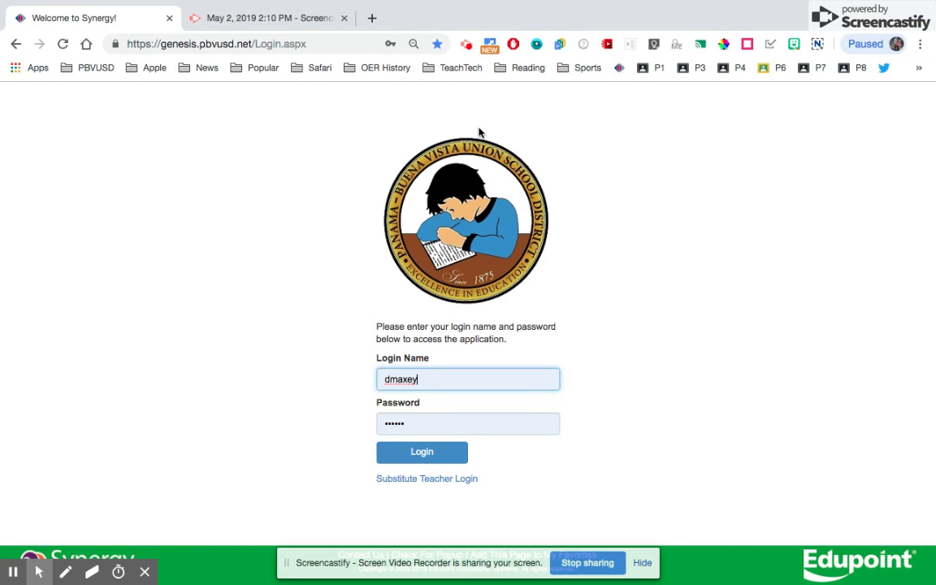
# Review the folder choices in the login page's bookmark editor and close it without changing the bookmark.
pyautogui.click(437, 46)
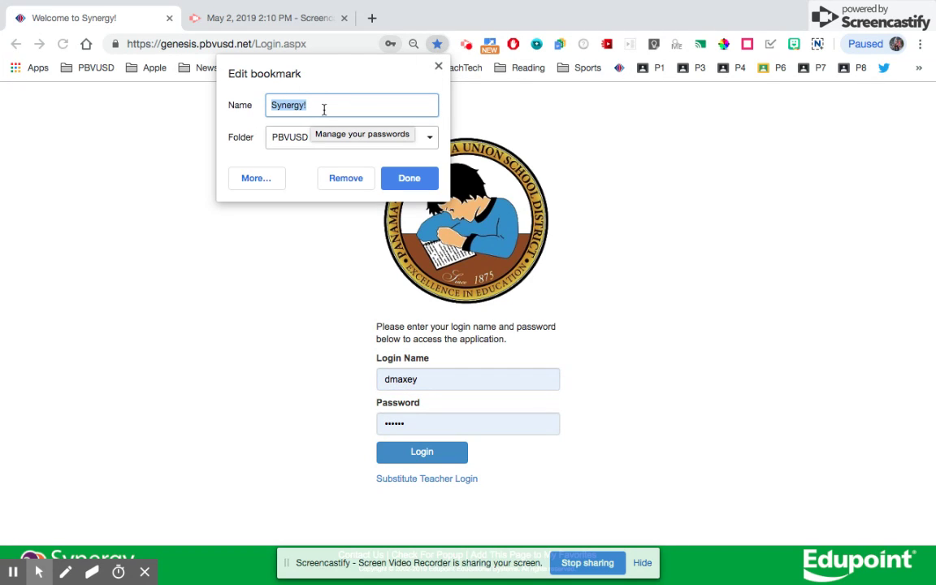
pyautogui.click(429, 140)
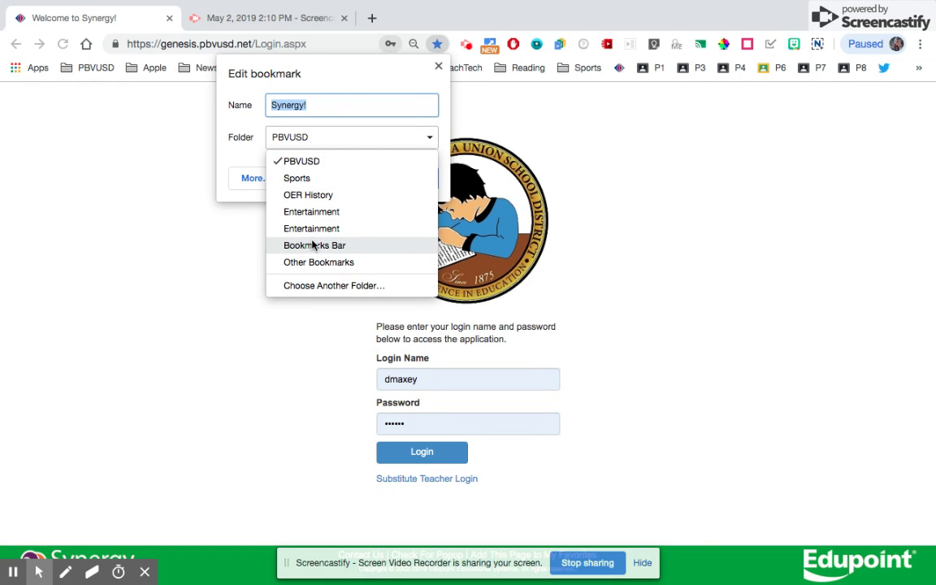
pyautogui.click(377, 139)
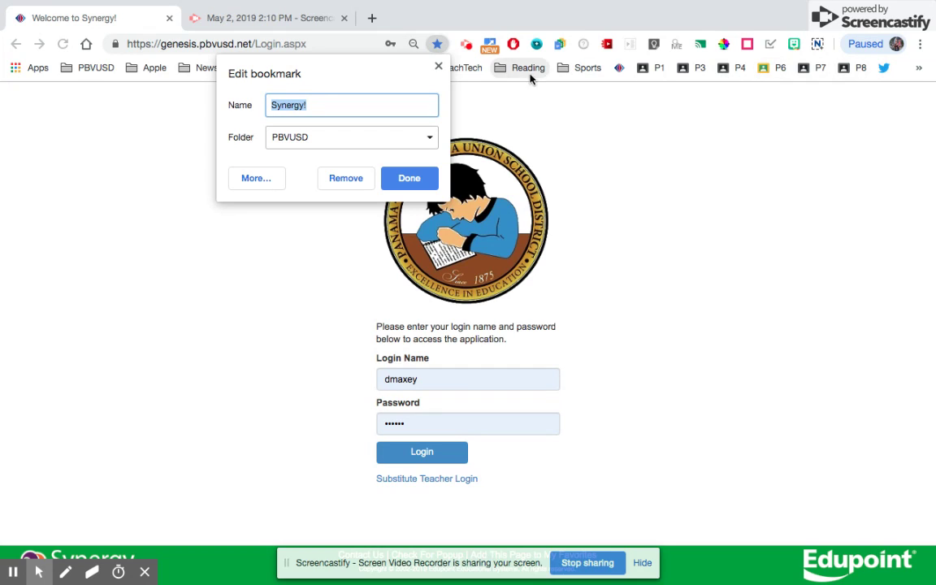
pyautogui.click(326, 223)
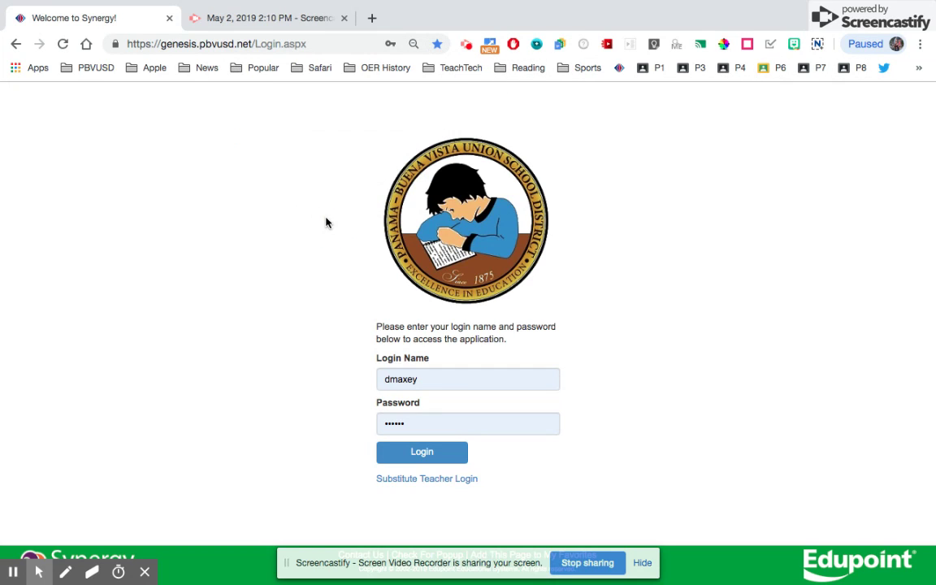
# Log in with the prefilled teacher credentials and collapse the class selection list to show the Period 0 homeroom.
pyautogui.click(418, 457)
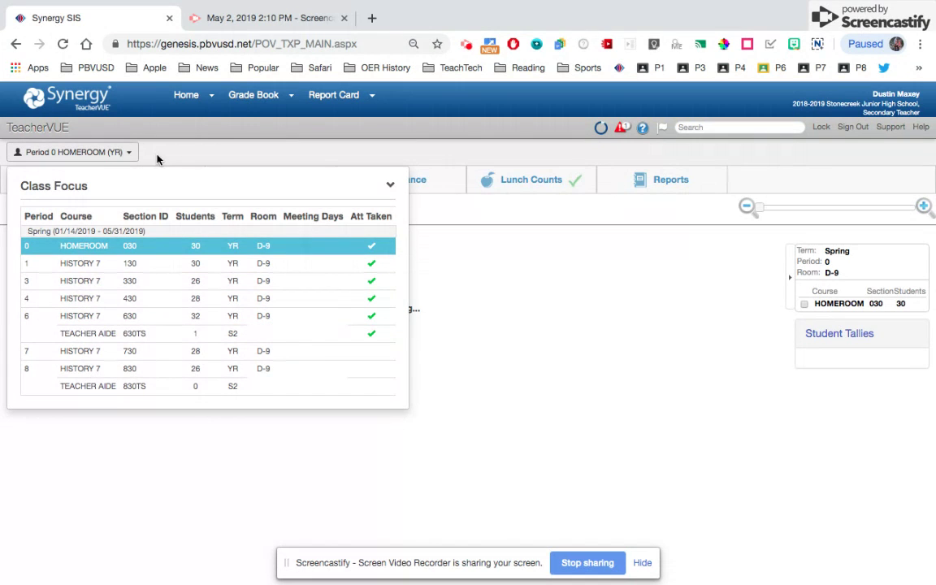
pyautogui.click(132, 154)
pyautogui.click(131, 154)
pyautogui.click(132, 154)
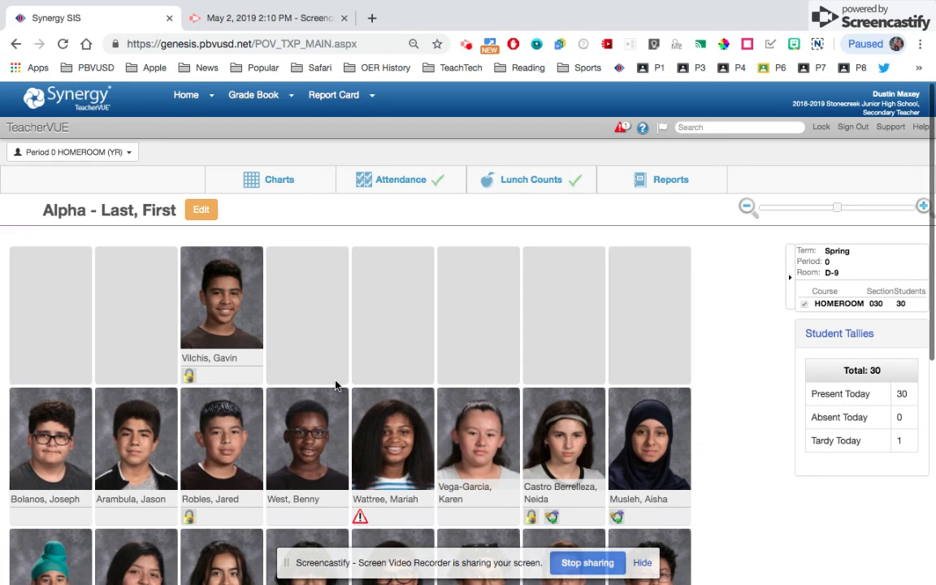
# Look over the whole homeroom seating chart down to the front row and hide the screen-sharing notice.
pyautogui.scroll(-5, 715, 328)
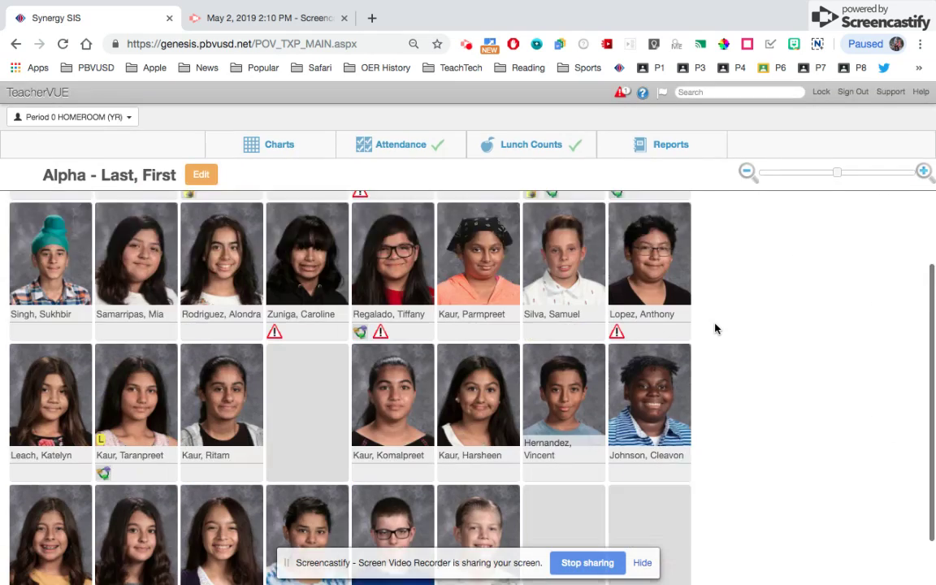
pyautogui.scroll(5, 719, 390)
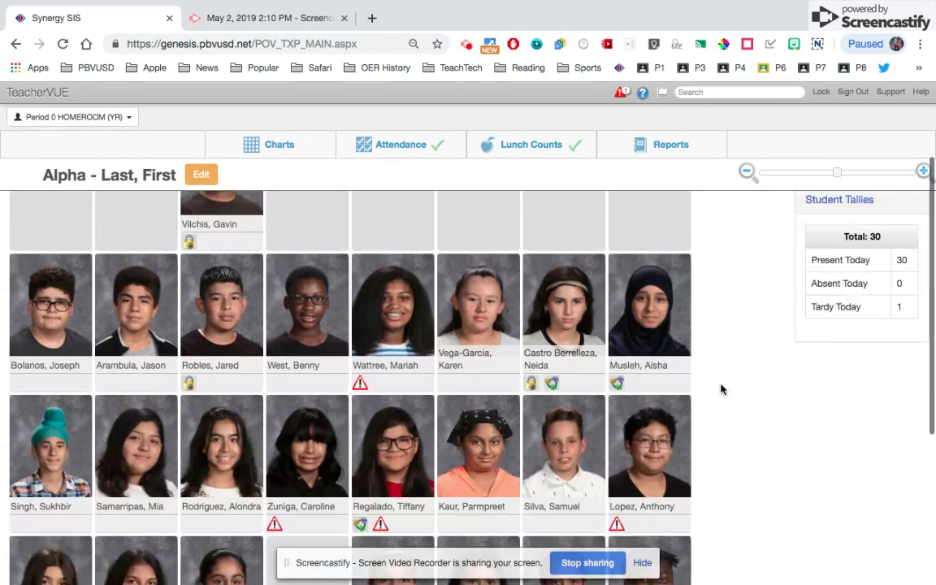
pyautogui.scroll(-5, 720, 390)
pyautogui.scroll(-1, 720, 389)
pyautogui.scroll(5, 734, 406)
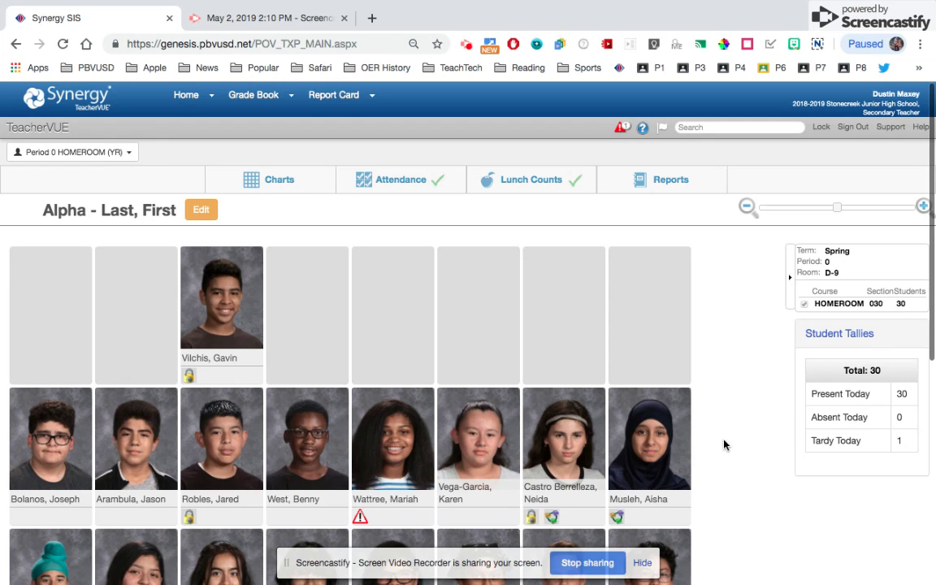
pyautogui.scroll(-5, 727, 493)
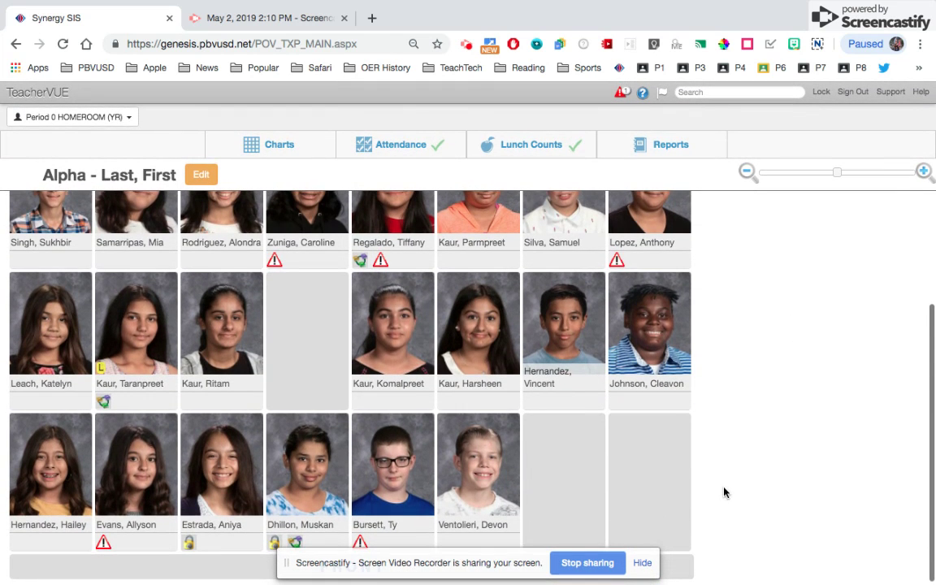
pyautogui.click(639, 562)
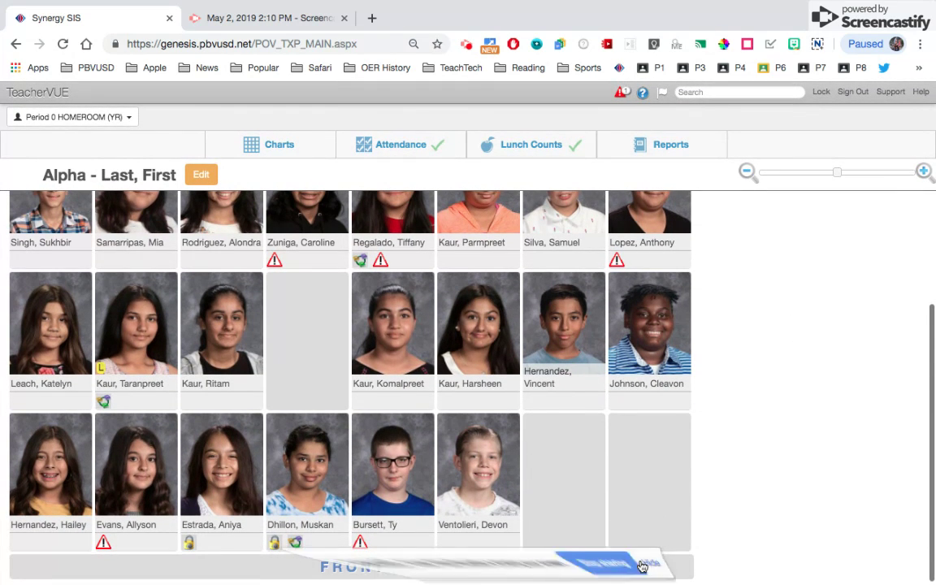
# Switch the class focus to Period 3 HISTORY 7 and look over its seating chart.
pyautogui.click(126, 118)
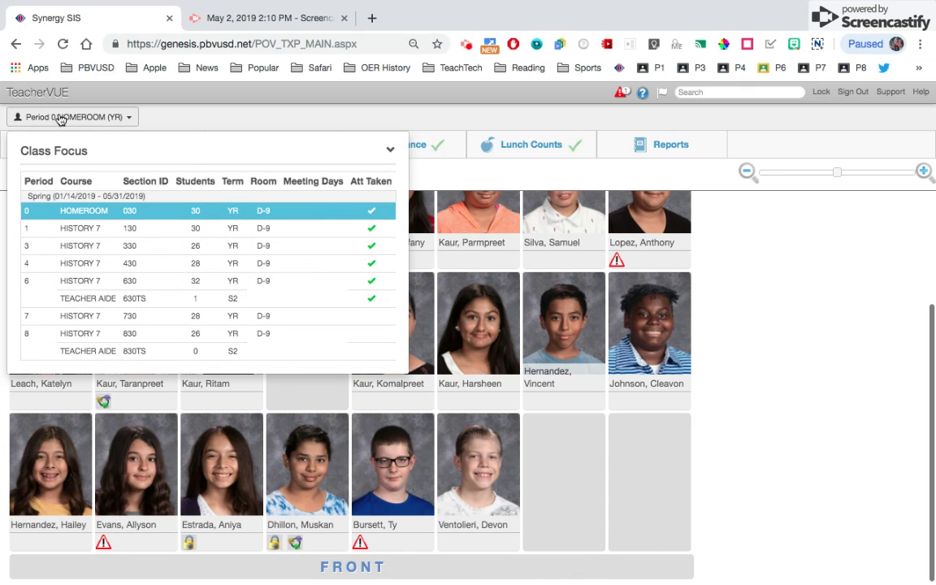
pyautogui.click(81, 252)
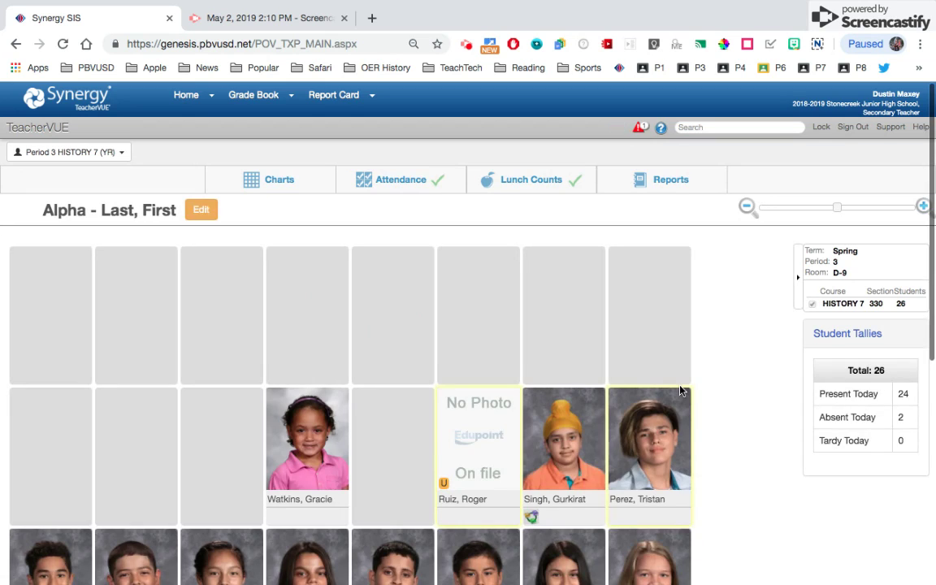
pyautogui.scroll(-5, 680, 387)
pyautogui.moveTo(659, 358)
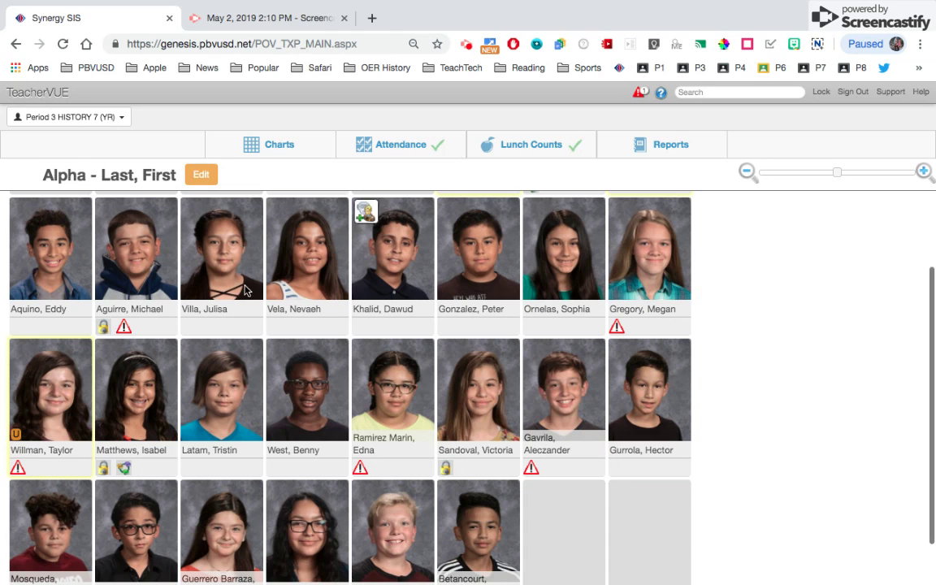
pyautogui.scroll(1, 347, 350)
pyautogui.scroll(5, 347, 350)
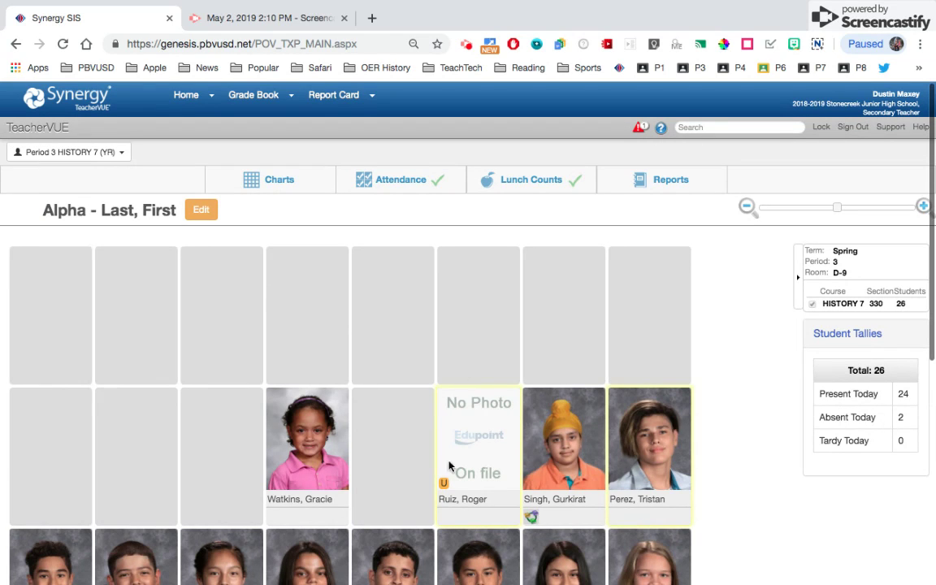
# Open the Period 3 seating chart for editing, swap the last two students in the fourth row and swap them back.
pyautogui.click(201, 211)
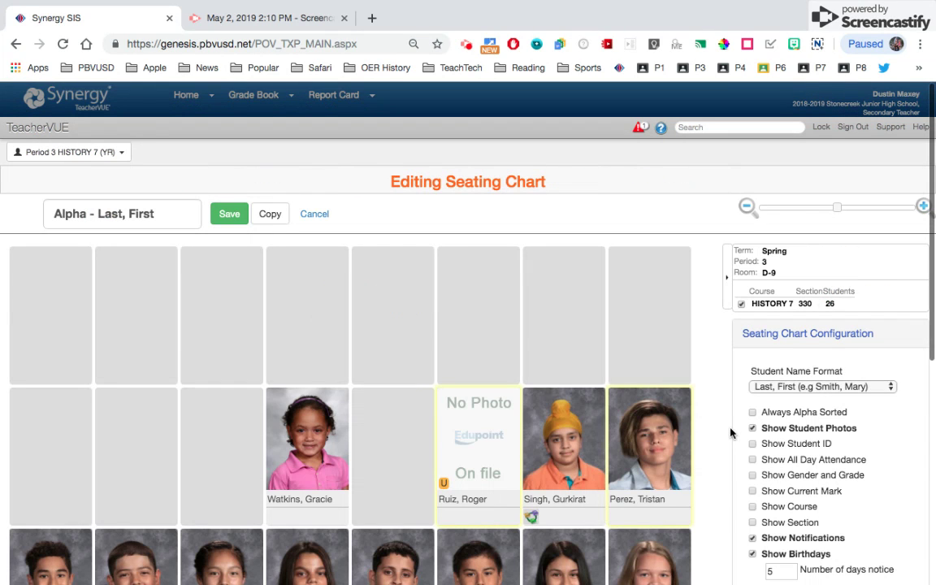
pyautogui.scroll(-5, 727, 415)
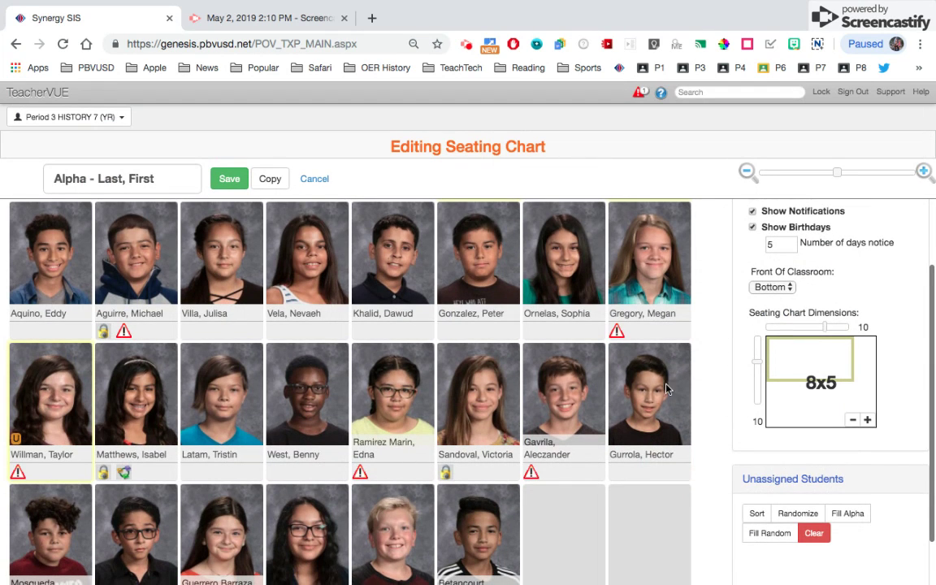
pyautogui.moveTo(655, 399); pyautogui.dragTo(575, 402)
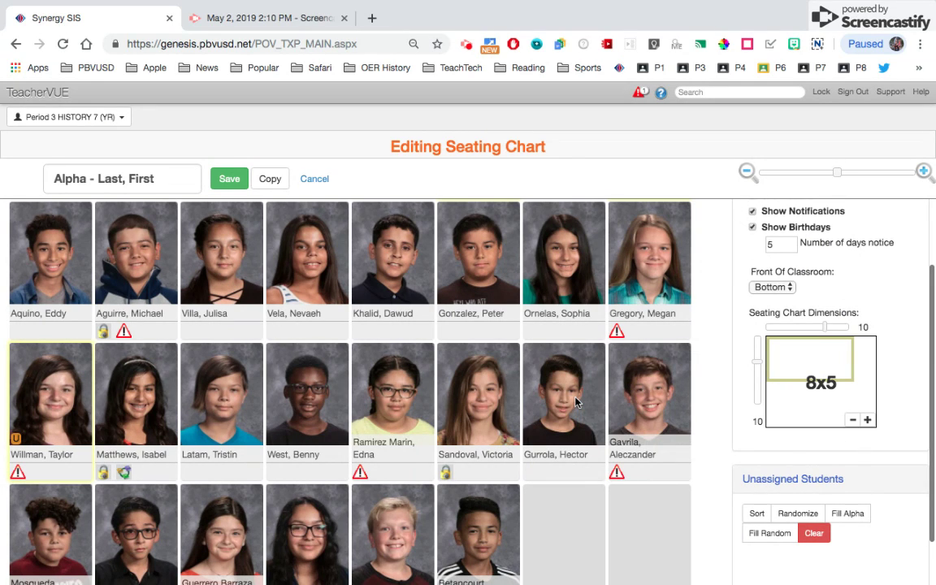
pyautogui.moveTo(559, 402); pyautogui.dragTo(635, 380)
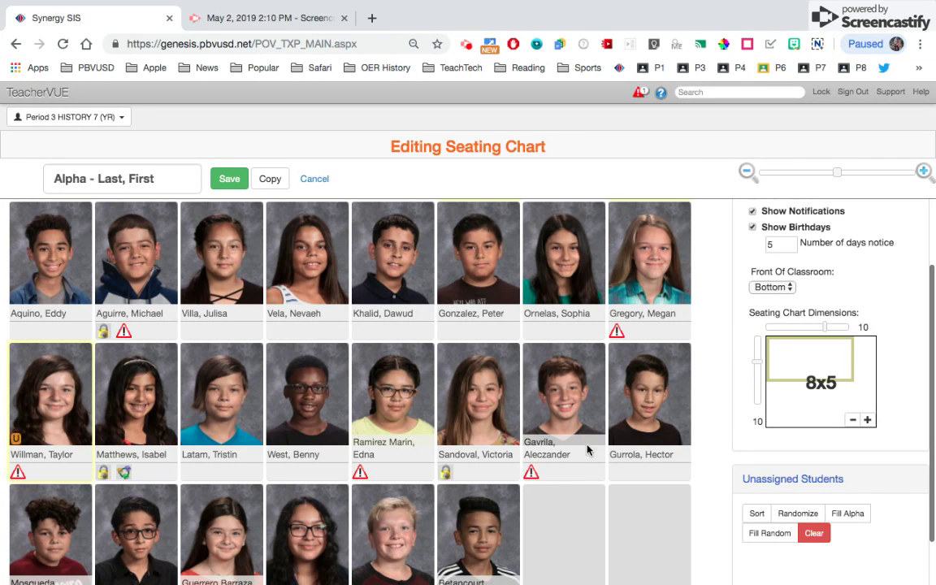
# Examine the Front Of Classroom choices, the chart configuration options and the arrangement of seats relative to the front.
pyautogui.scroll(-2, 538, 493)
pyautogui.scroll(2, 706, 416)
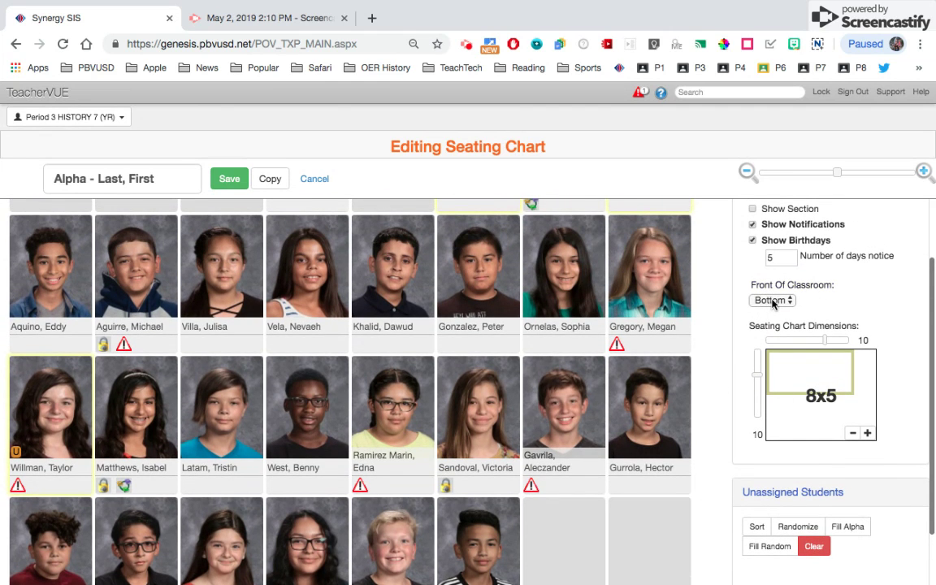
pyautogui.click(766, 300)
pyautogui.click(815, 305)
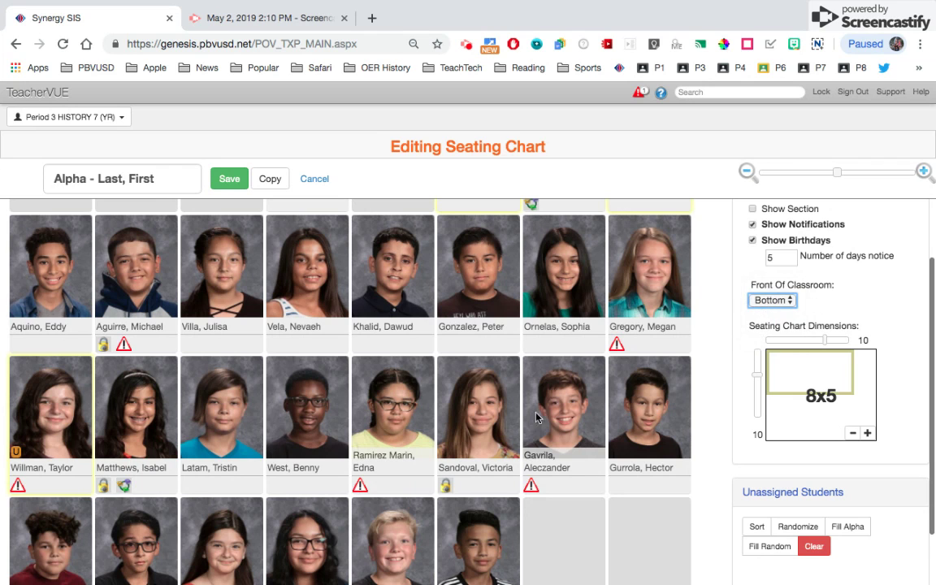
pyautogui.scroll(-2, 647, 359)
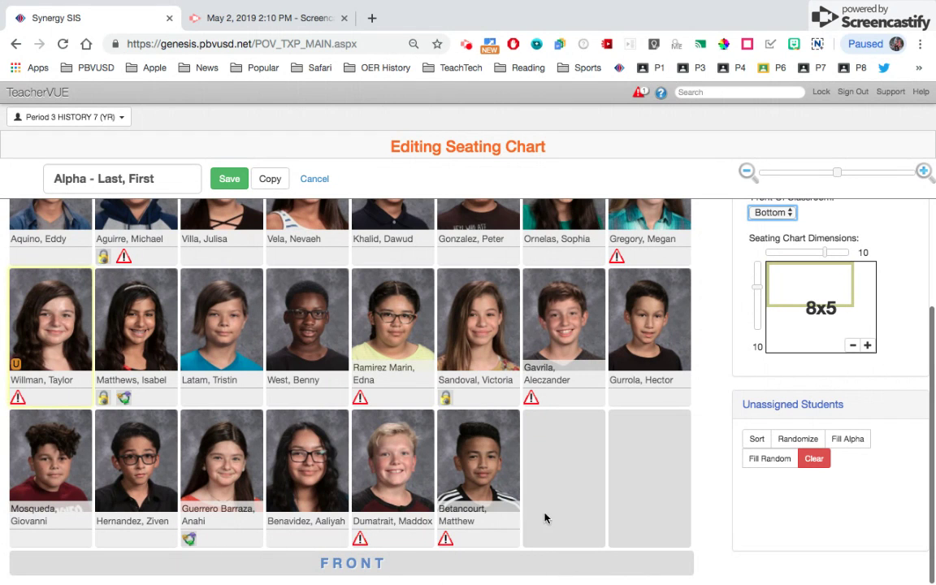
pyautogui.scroll(4, 578, 455)
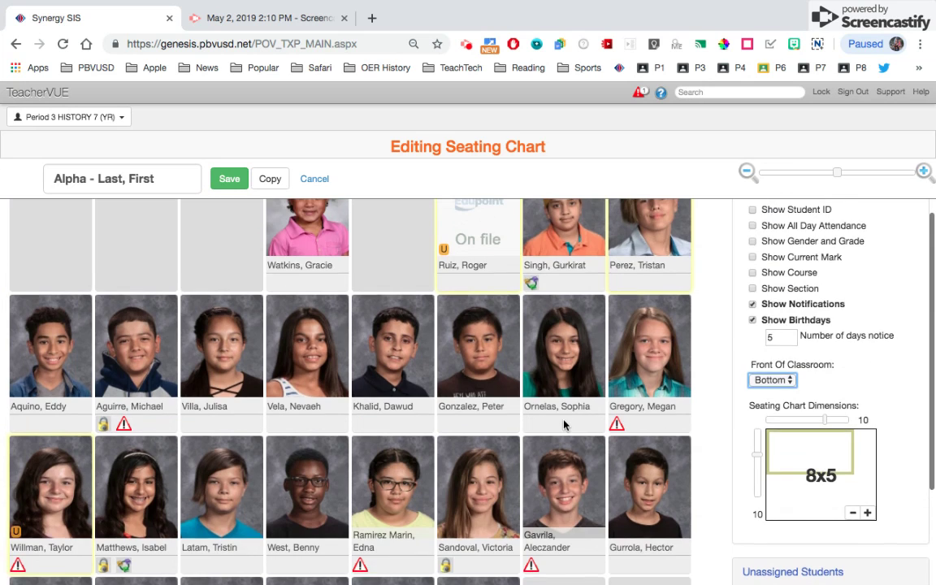
pyautogui.scroll(4, 564, 425)
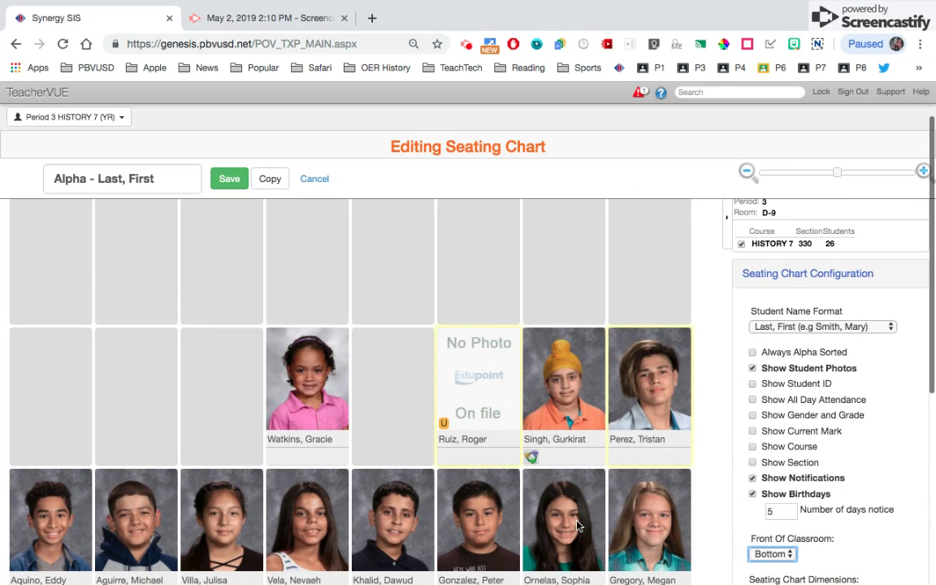
pyautogui.scroll(-5, 578, 527)
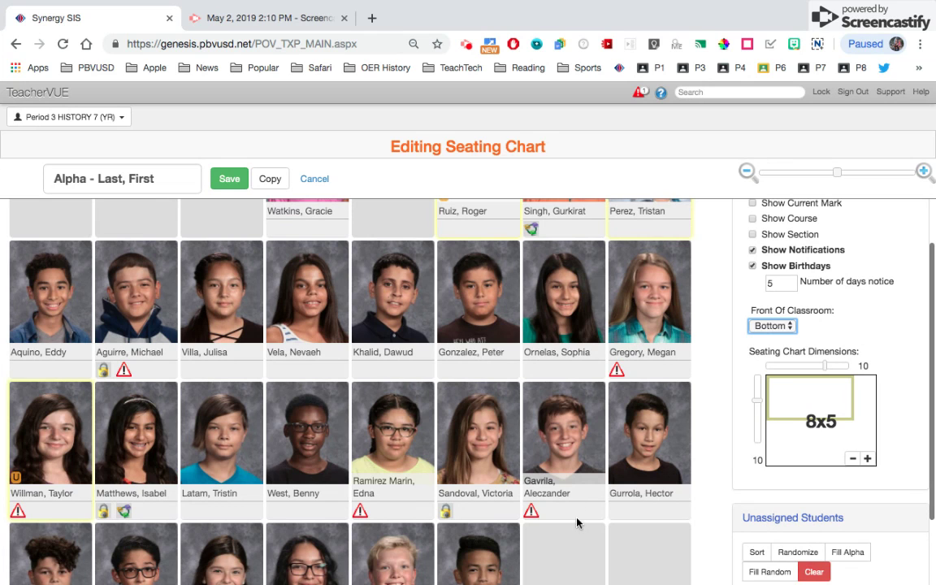
pyautogui.scroll(1, 582, 364)
pyautogui.scroll(-1, 665, 301)
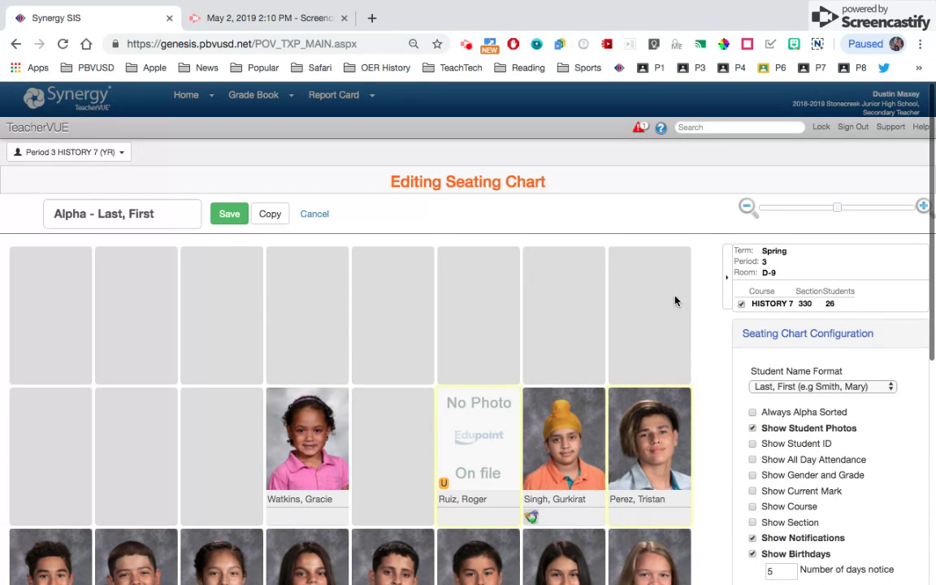
# Try collapsing the configuration pane and resizing the seats, restore both, and cancel editing the seating chart.
pyautogui.click(727, 276)
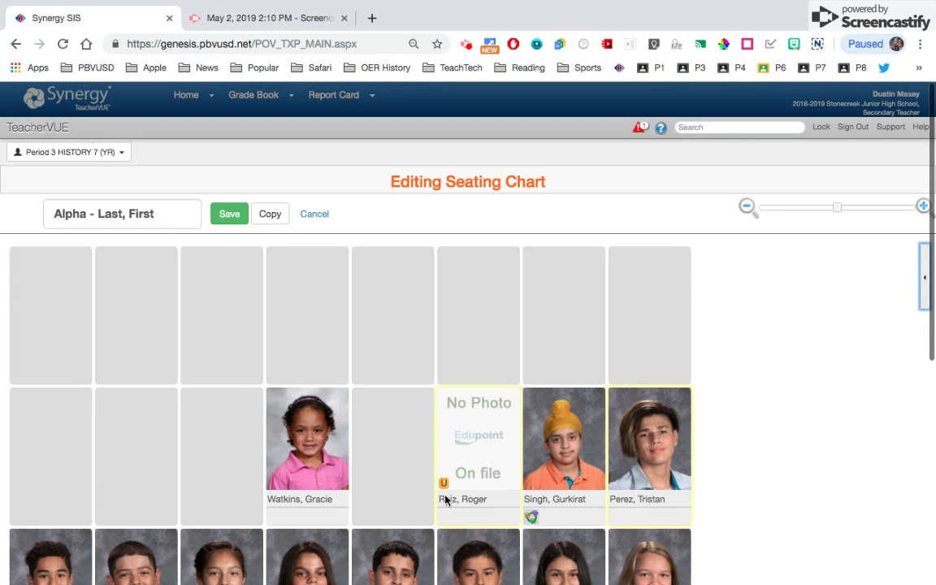
pyautogui.click(861, 212)
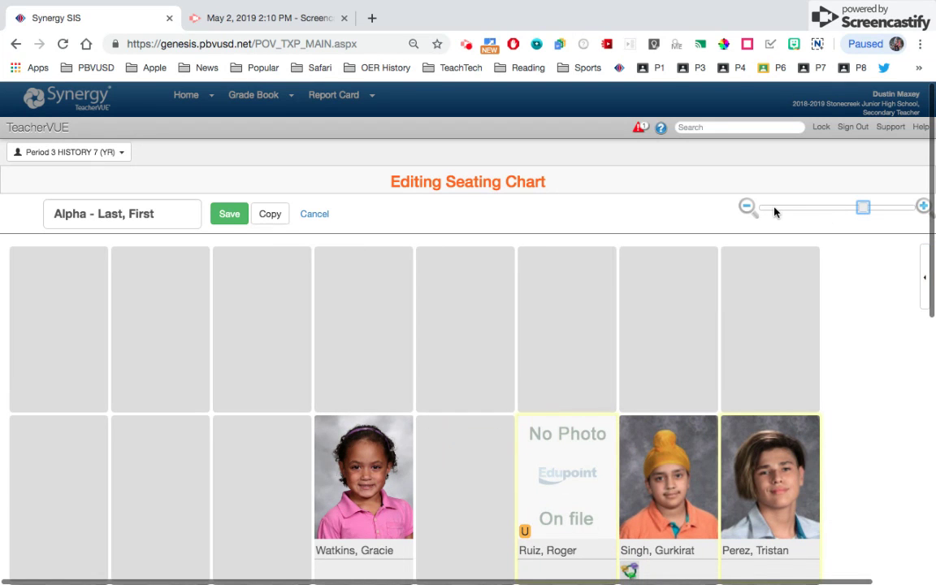
pyautogui.click(779, 209)
pyautogui.click(847, 210)
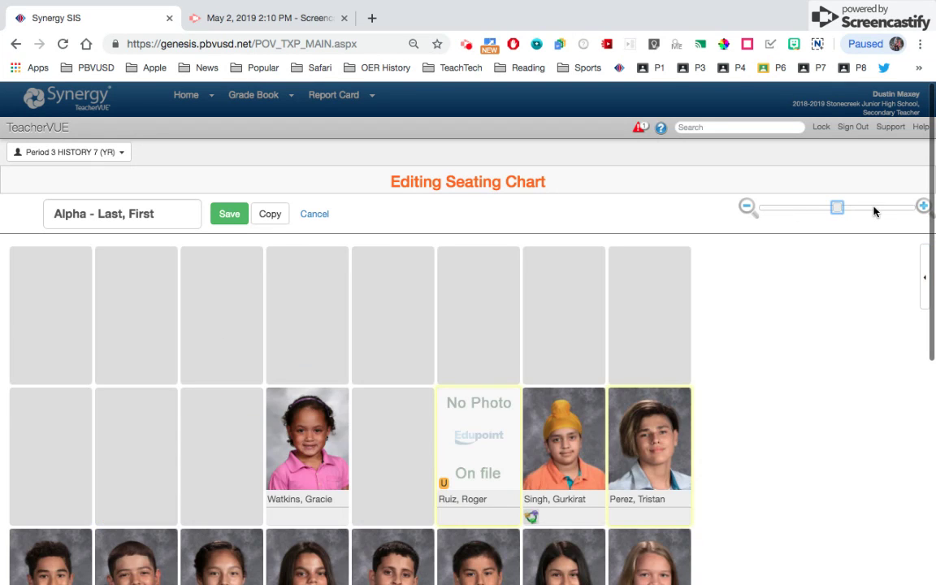
pyautogui.click(863, 208)
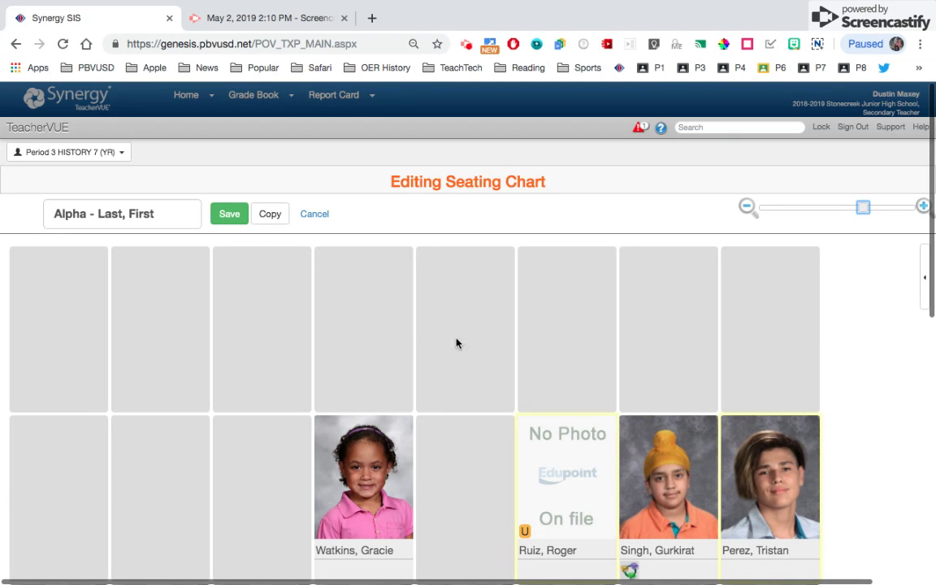
pyautogui.click(832, 213)
pyautogui.click(923, 278)
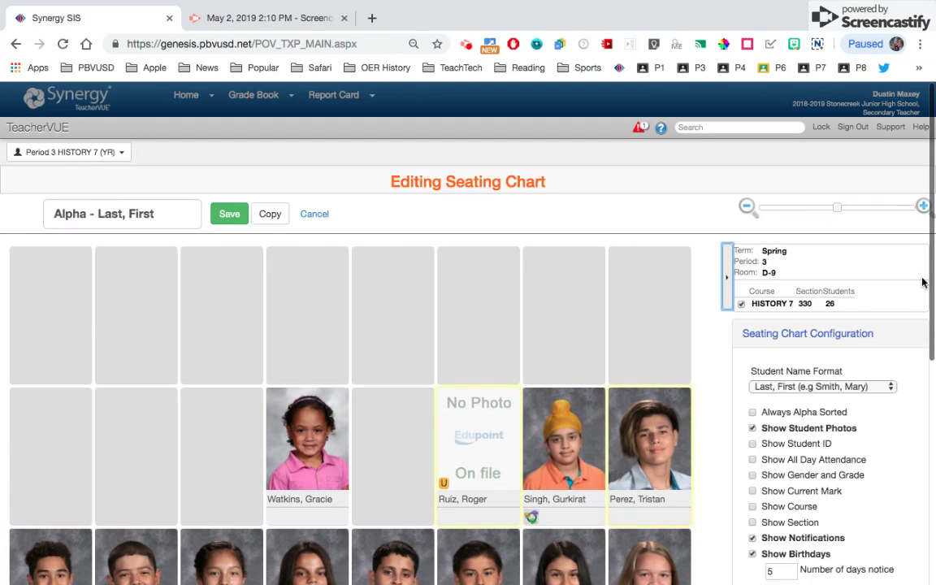
pyautogui.click(313, 216)
# Open the main grade book for the Period 3 HISTORY 7 class and close the Screencastify browser tab.
pyautogui.moveTo(236, 173)
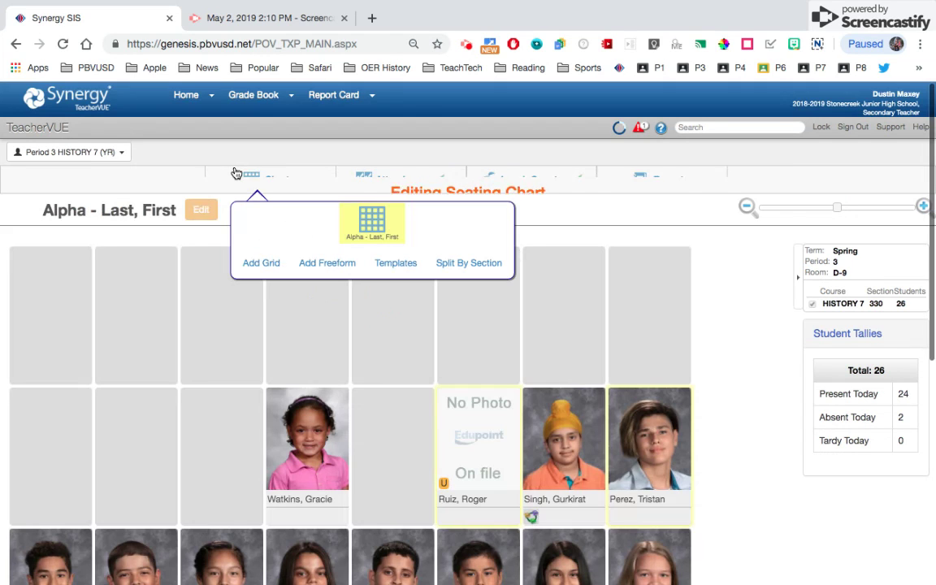
pyautogui.moveTo(256, 96)
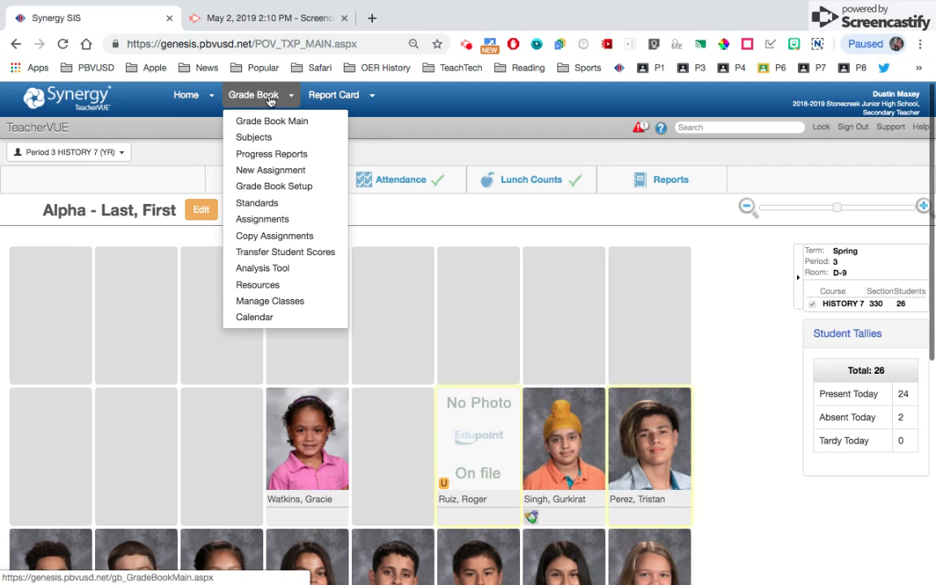
pyautogui.click(271, 99)
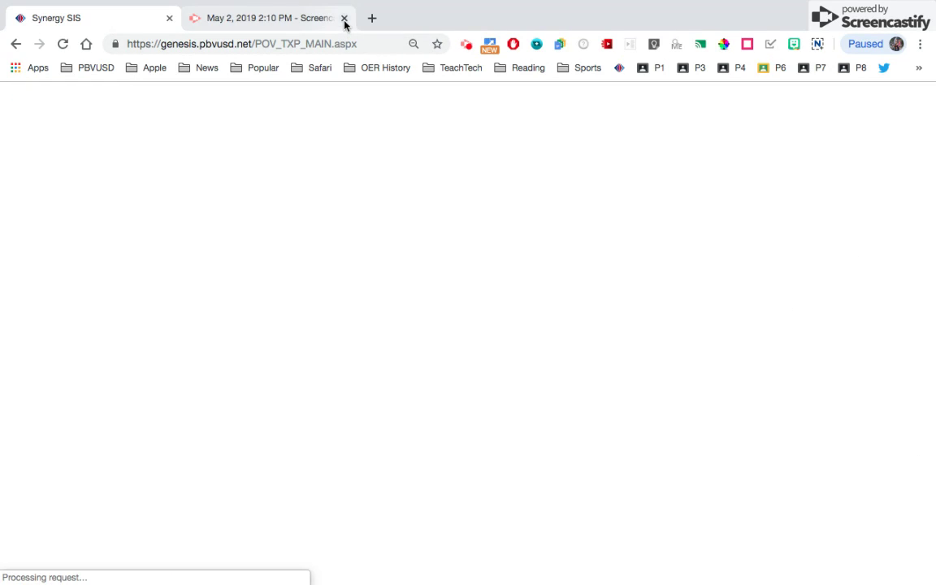
pyautogui.click(343, 19)
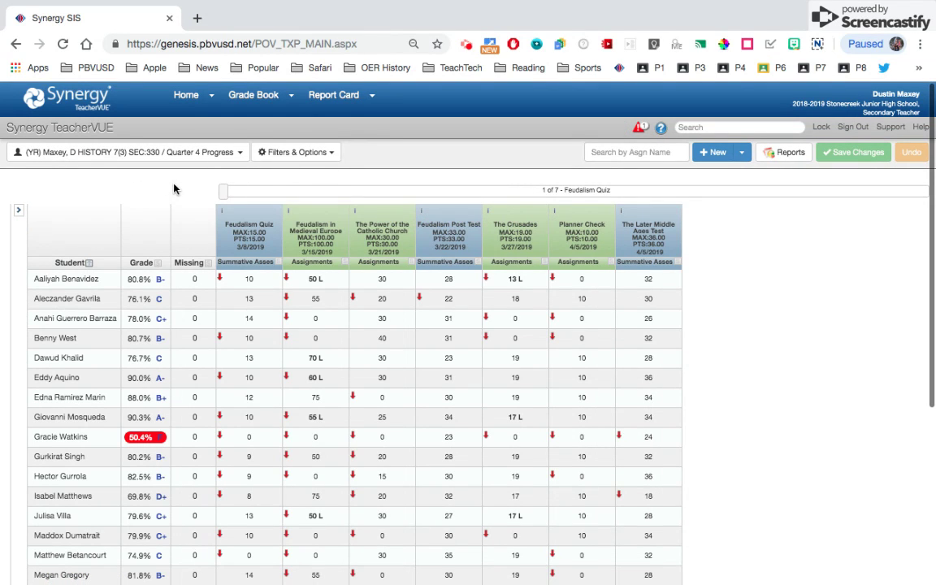
# Examine the term, class and grading period choices available for the Period 3 HISTORY 7 grade book.
pyautogui.click(208, 152)
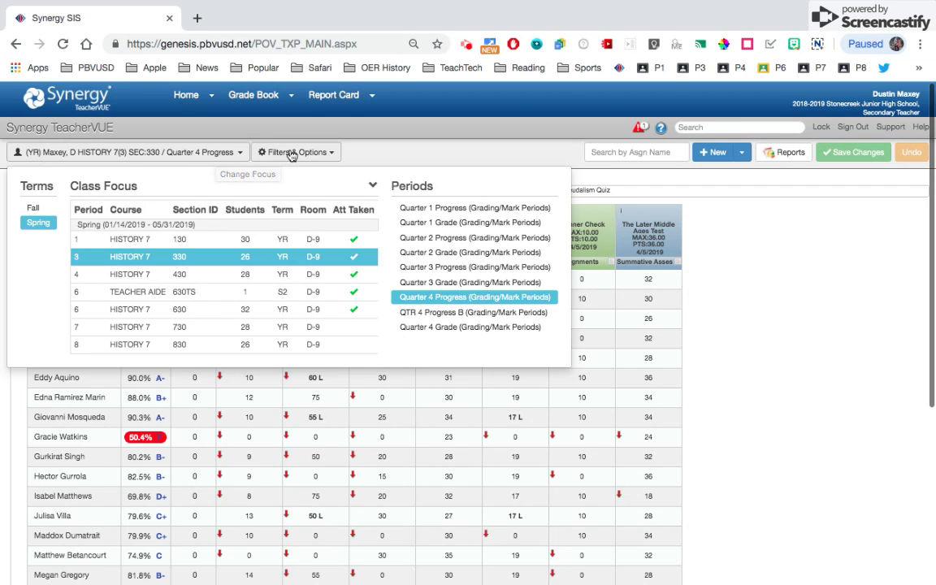
pyautogui.click(380, 152)
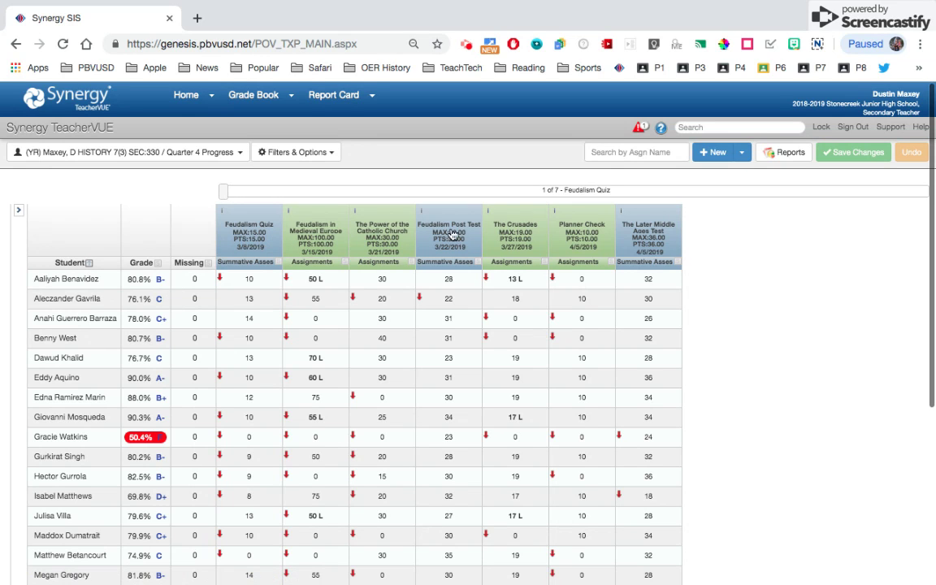
pyautogui.click(215, 152)
pyautogui.click(321, 153)
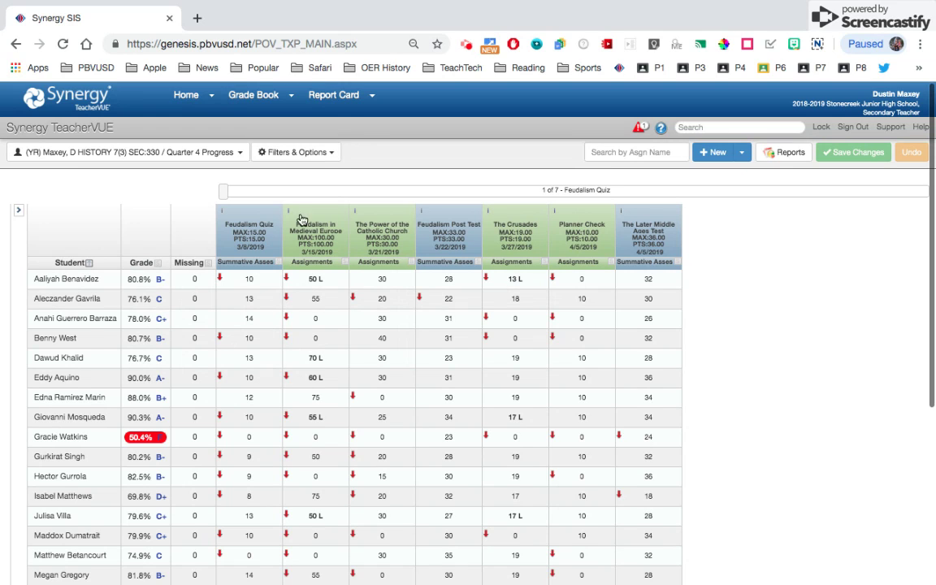
# Examine the grade book's filters and display options, including the choices for student sorting and assignment order, and close them.
pyautogui.click(325, 153)
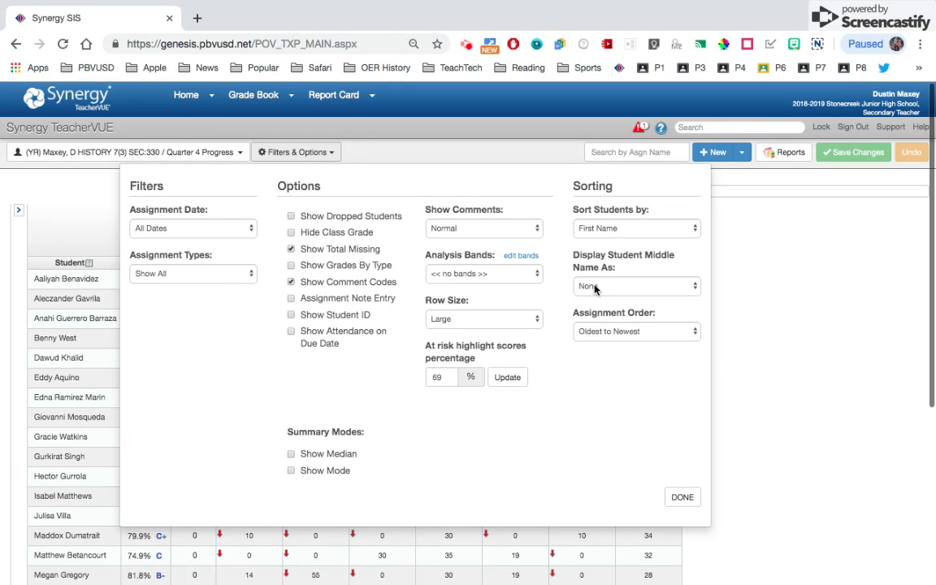
pyautogui.click(697, 230)
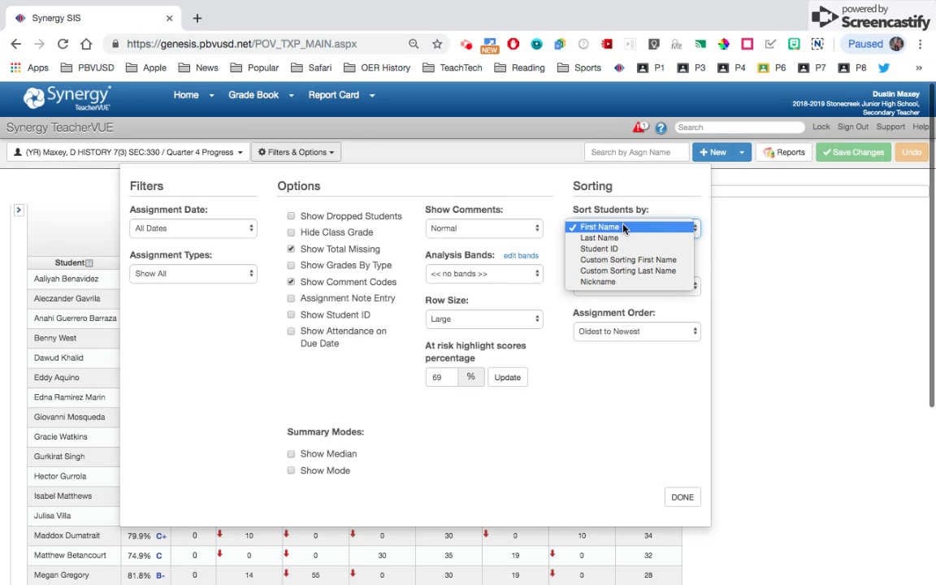
pyautogui.click(687, 212)
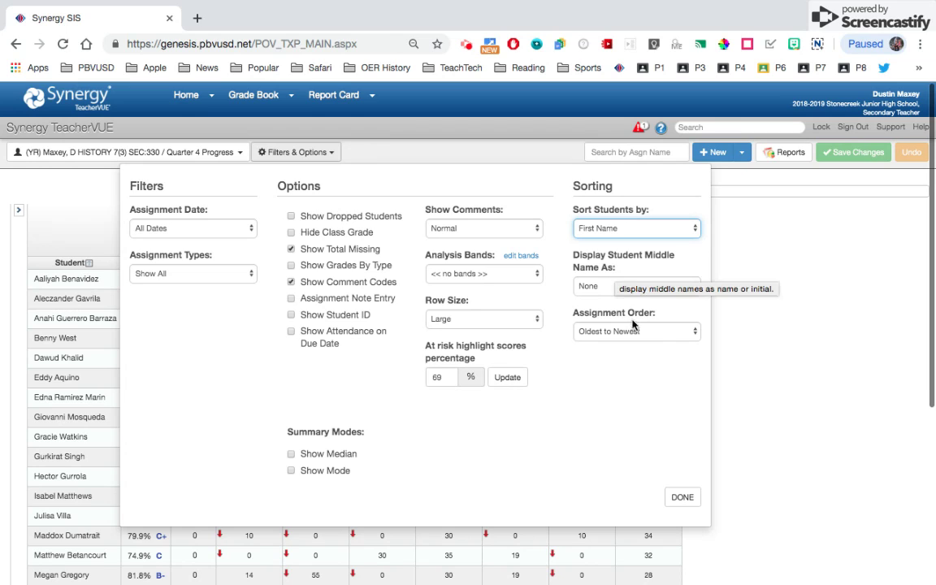
pyautogui.click(695, 334)
pyautogui.click(682, 316)
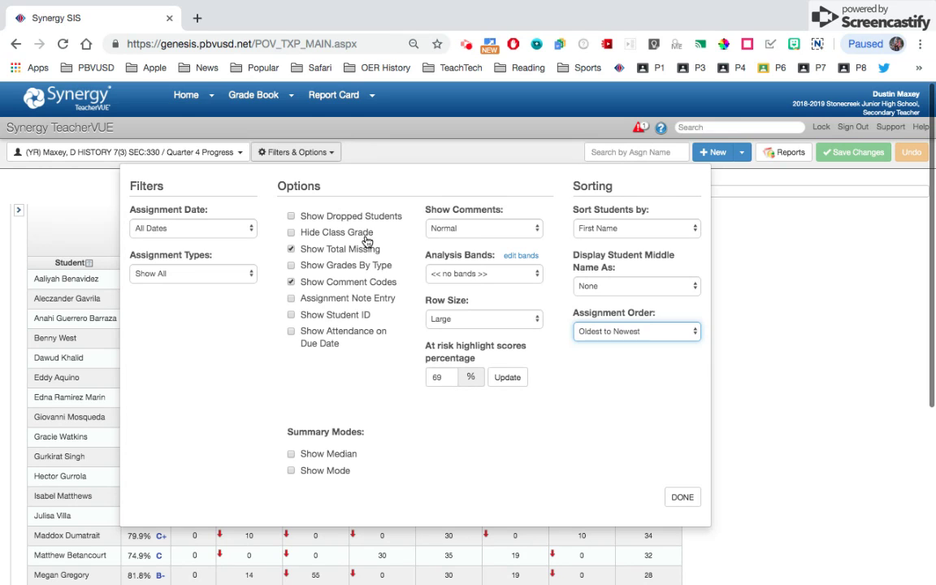
pyautogui.click(682, 497)
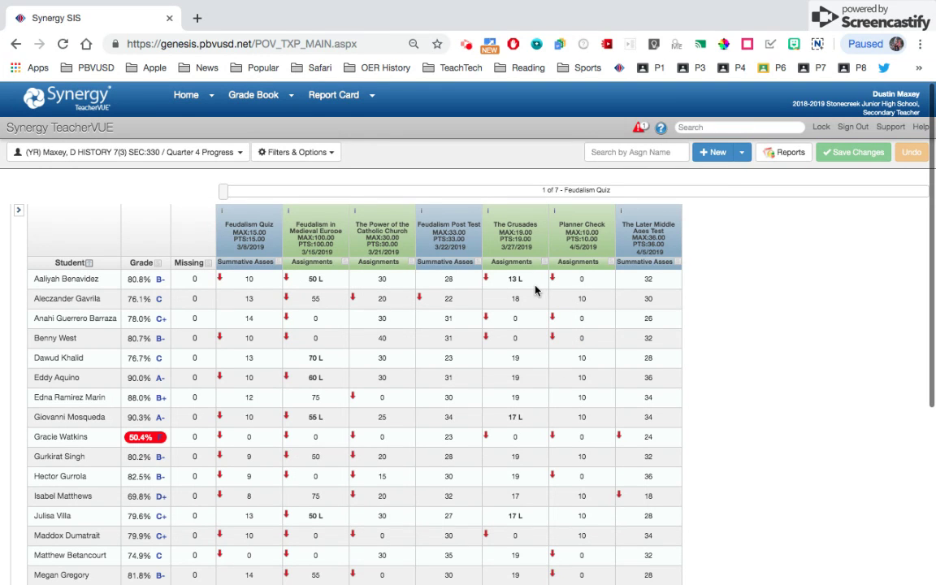
# Start a new grade book assignment and name it Assignment 1.
pyautogui.click(713, 154)
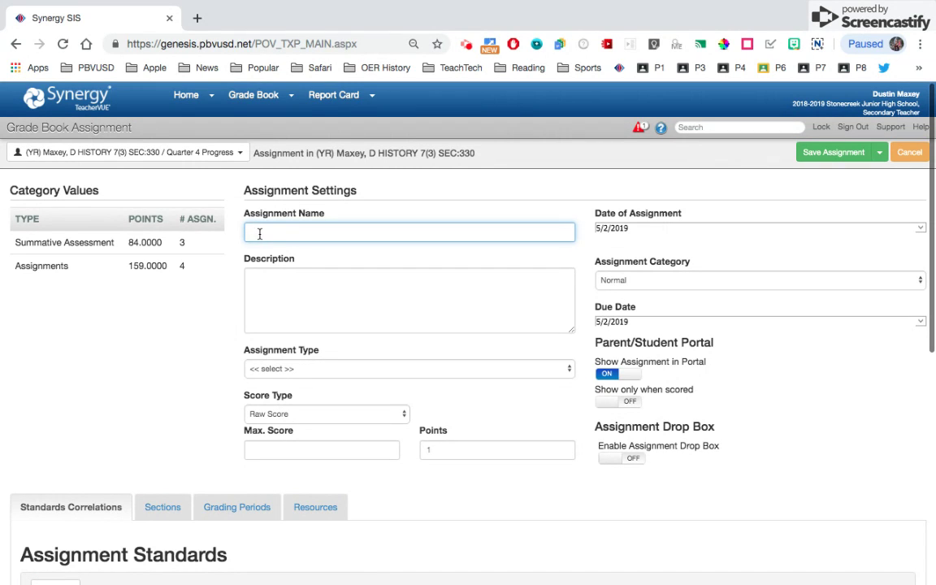
pyautogui.write('Sas')
pyautogui.press('BackSpace')
pyautogui.press('BackSpace')
pyautogui.press('BackSpace')
pyautogui.write('Assignment')
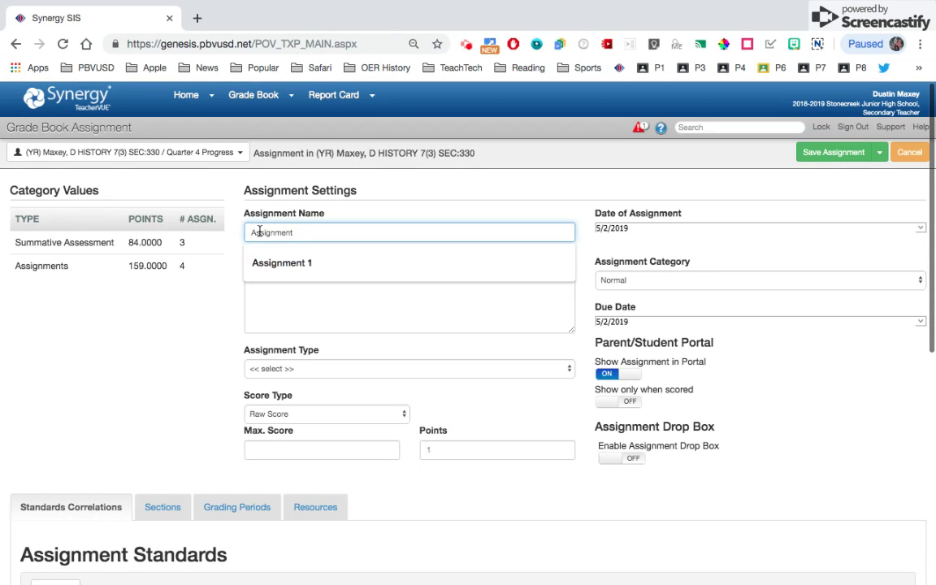
pyautogui.write(' 1')
pyautogui.press('Tab')
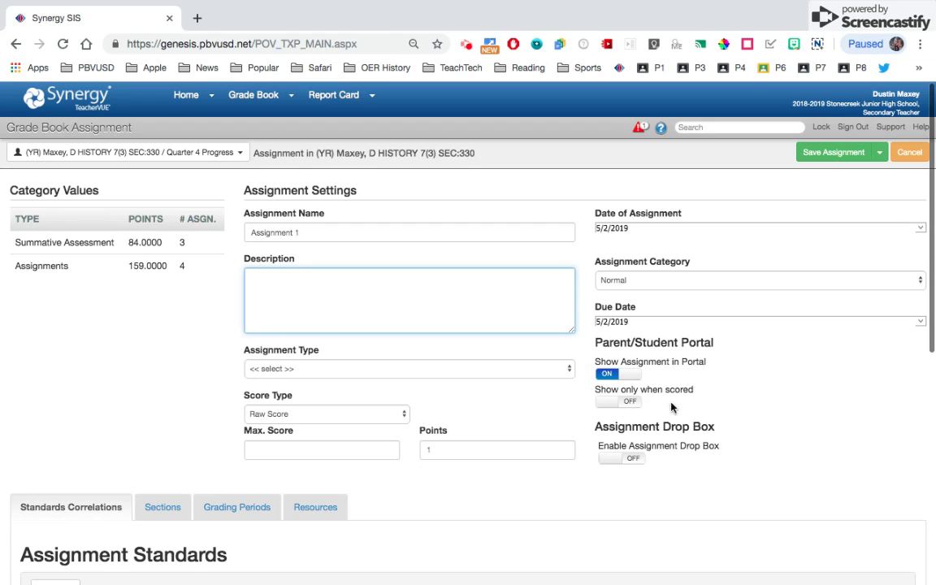
# Set the assignment to show in the portal only when scored and choose Assignments as its assignment type.
pyautogui.click(615, 404)
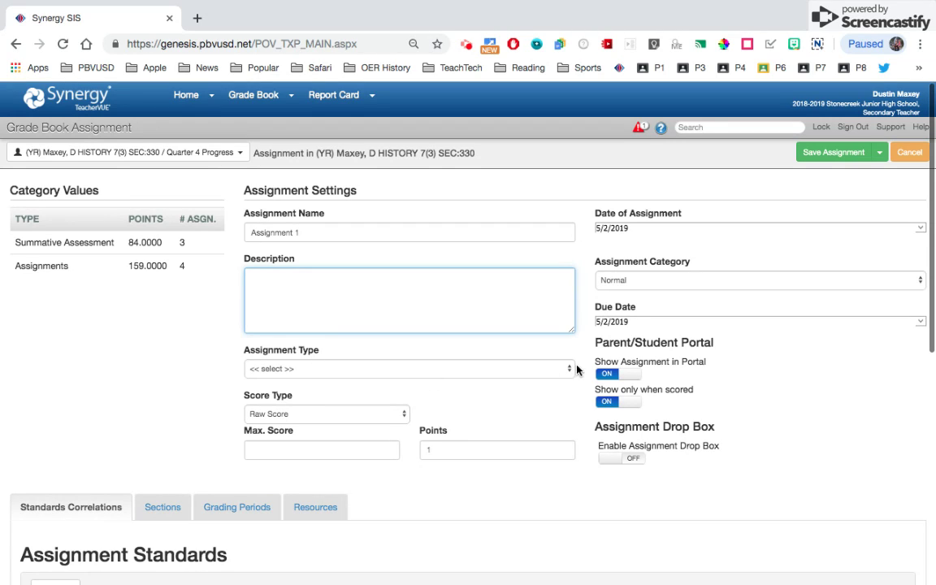
pyautogui.click(399, 368)
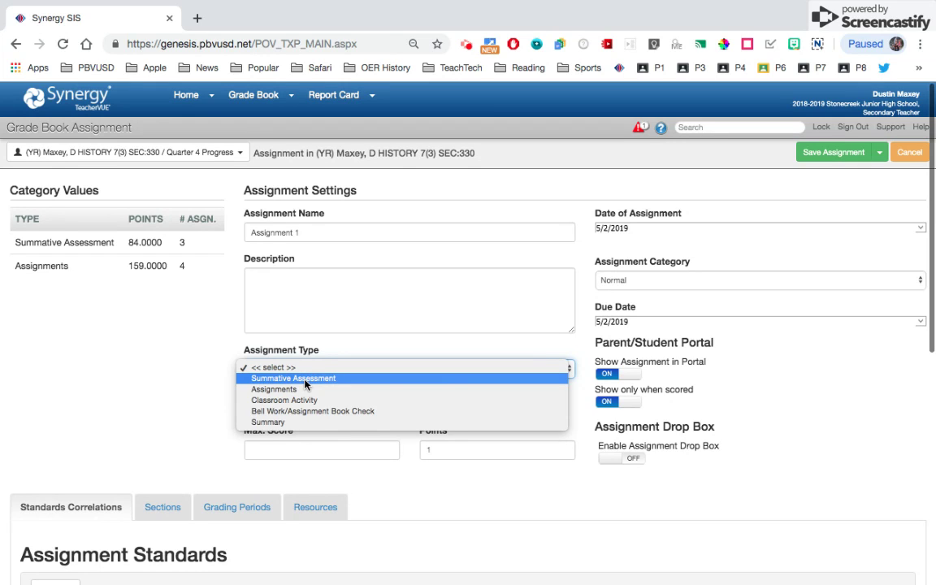
pyautogui.click(281, 388)
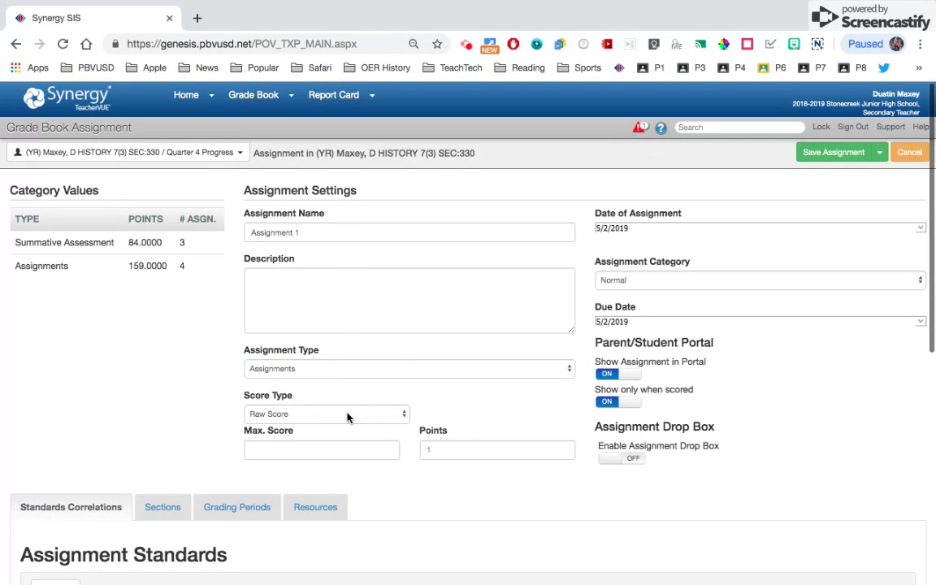
# Check the score type choices, keep Raw Score, and set both the maximum score and the points to 10.
pyautogui.click(366, 416)
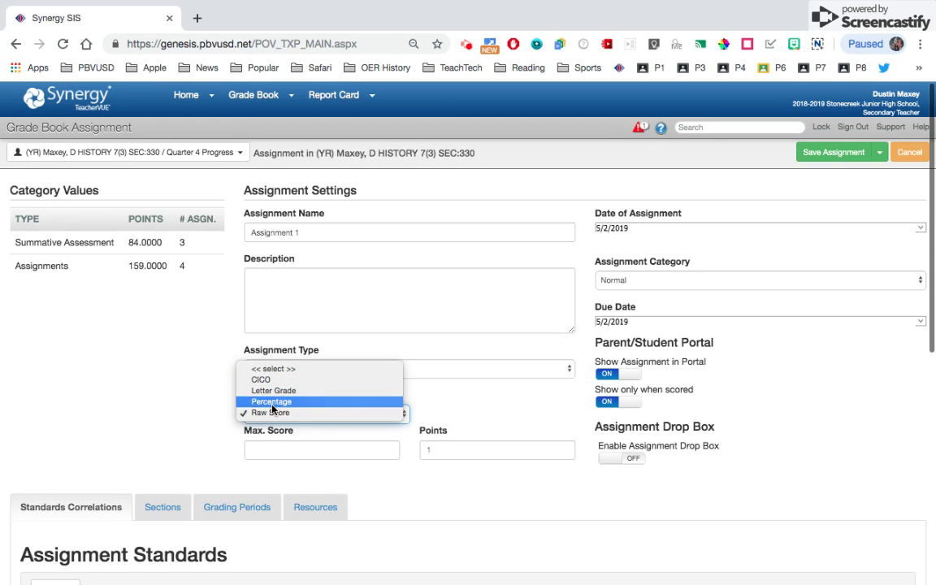
pyautogui.click(190, 410)
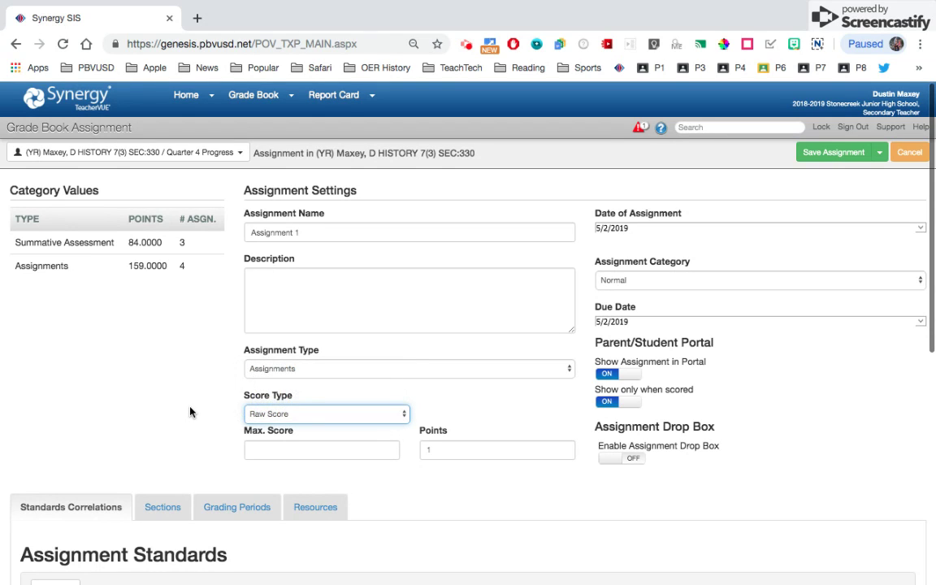
pyautogui.click(300, 450)
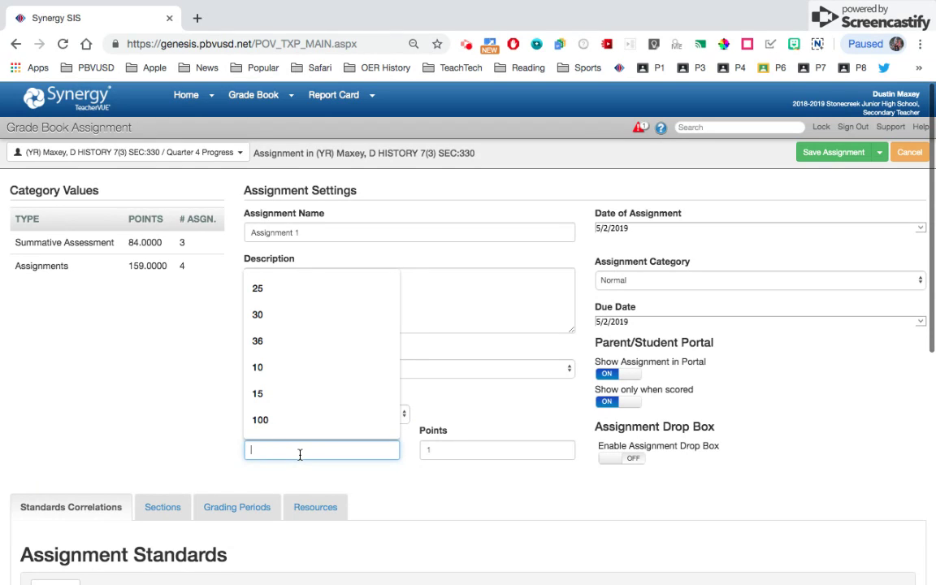
pyautogui.write('10')
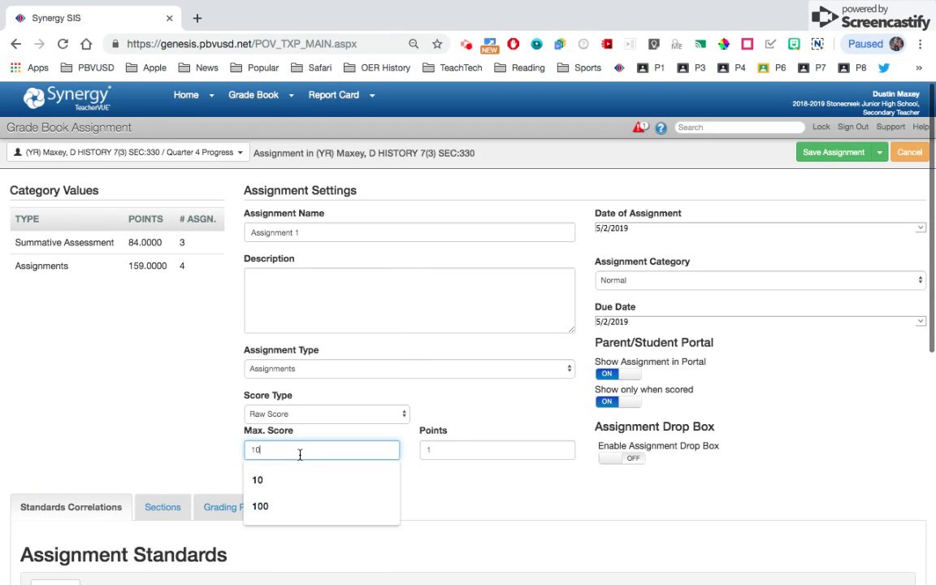
pyautogui.click(471, 449)
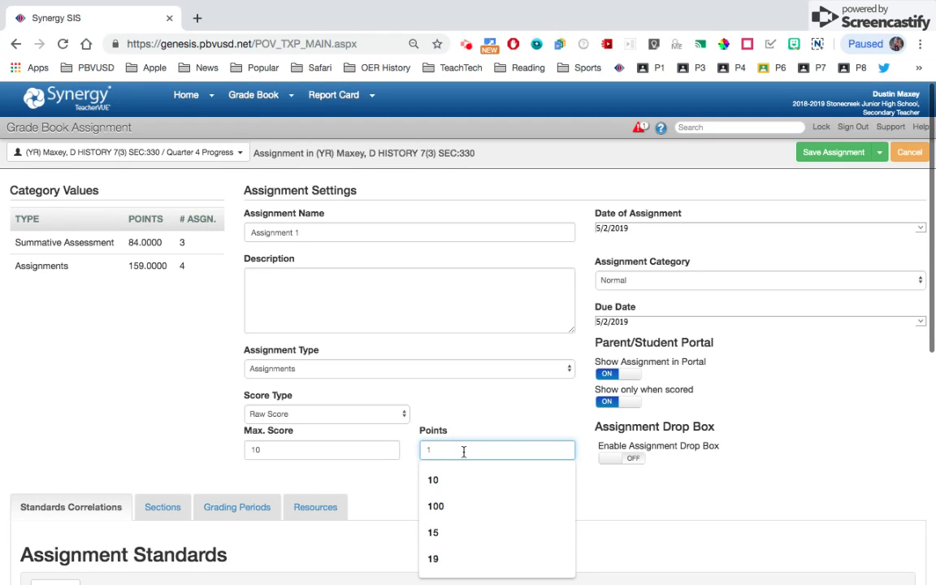
pyautogui.write('10')
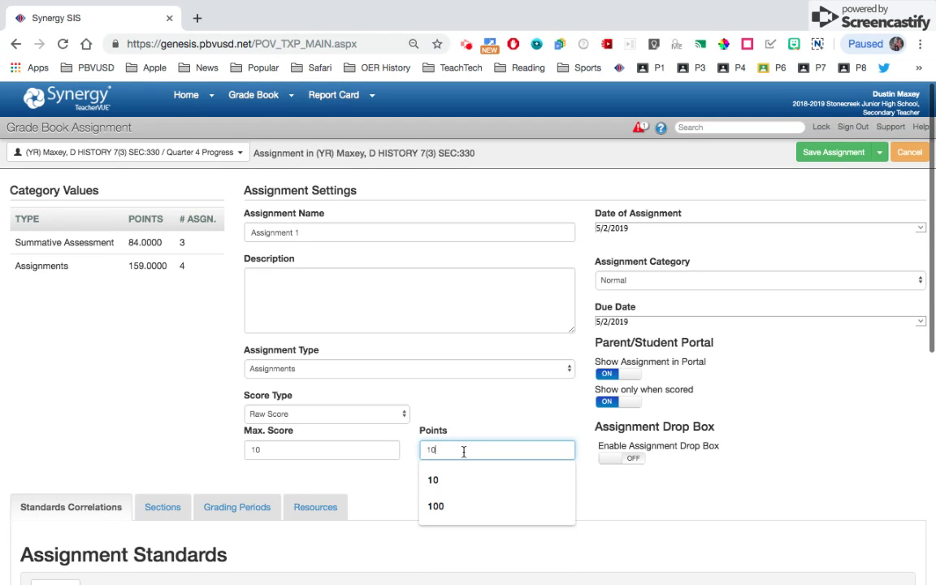
pyautogui.click(194, 460)
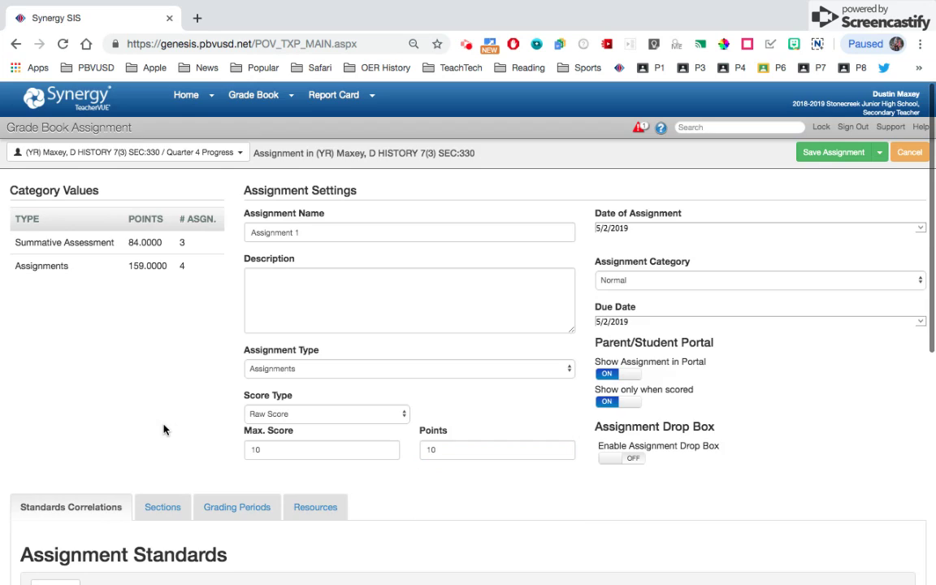
# Add the assignment to all the other HISTORY 7 sections: 130, 430, 630, 730 and 830.
pyautogui.scroll(-5, 163, 428)
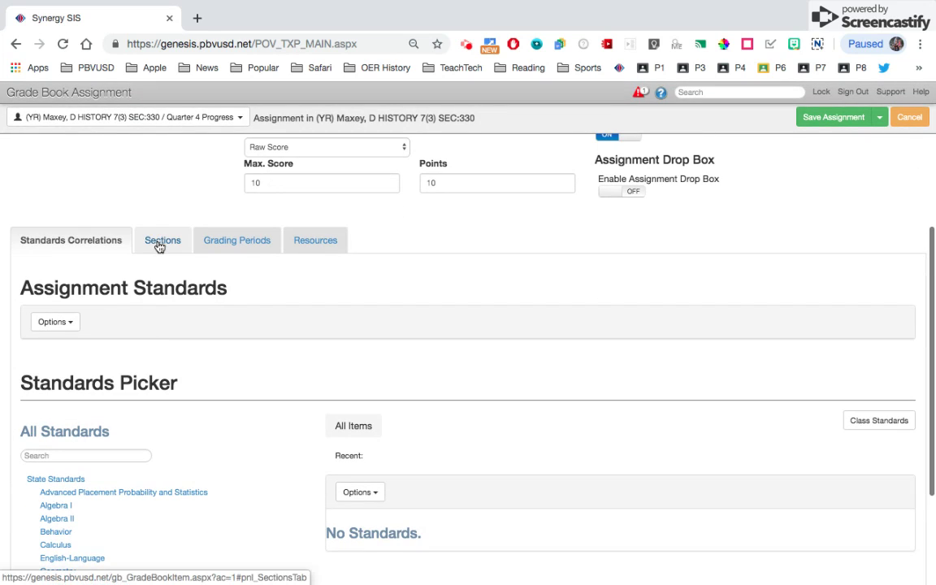
pyautogui.click(160, 246)
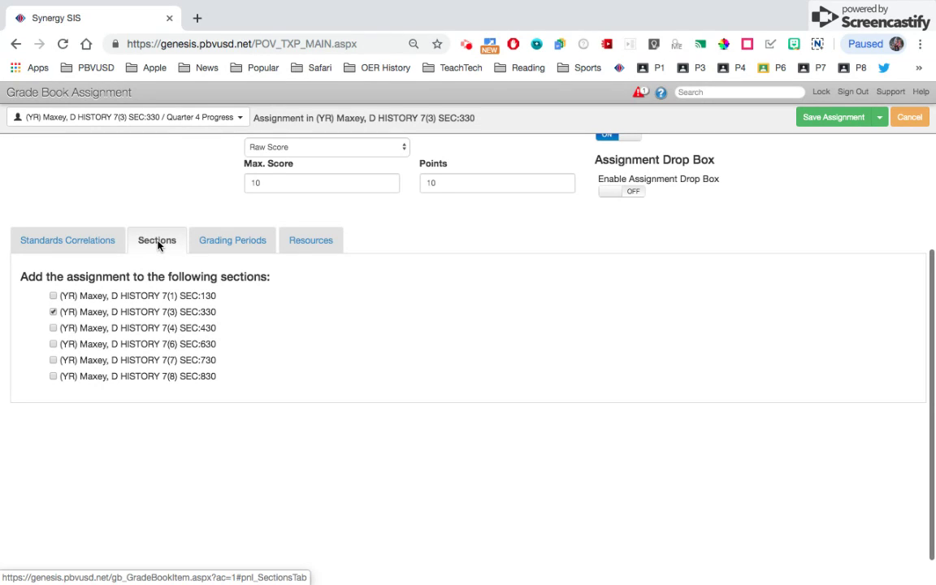
pyautogui.click(53, 297)
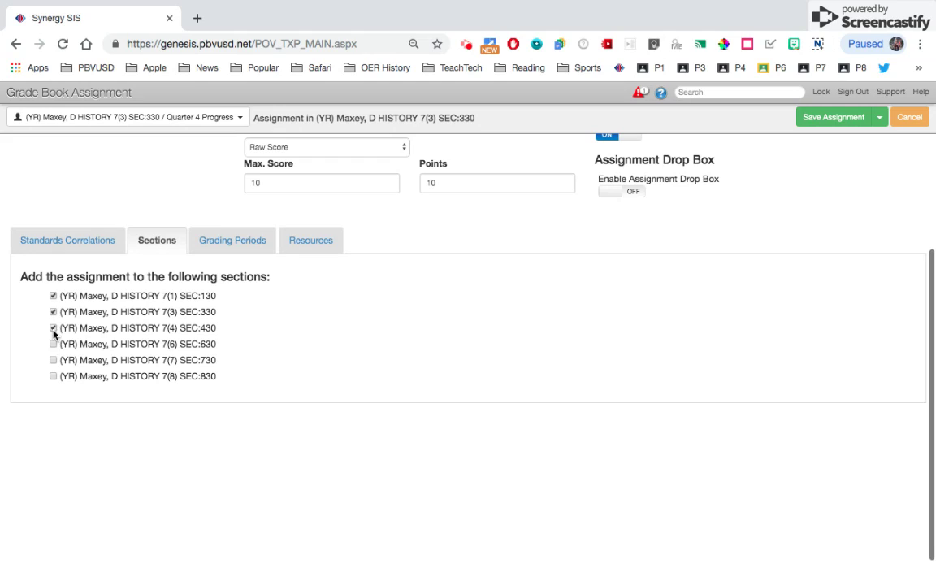
pyautogui.click(53, 343)
pyautogui.click(53, 377)
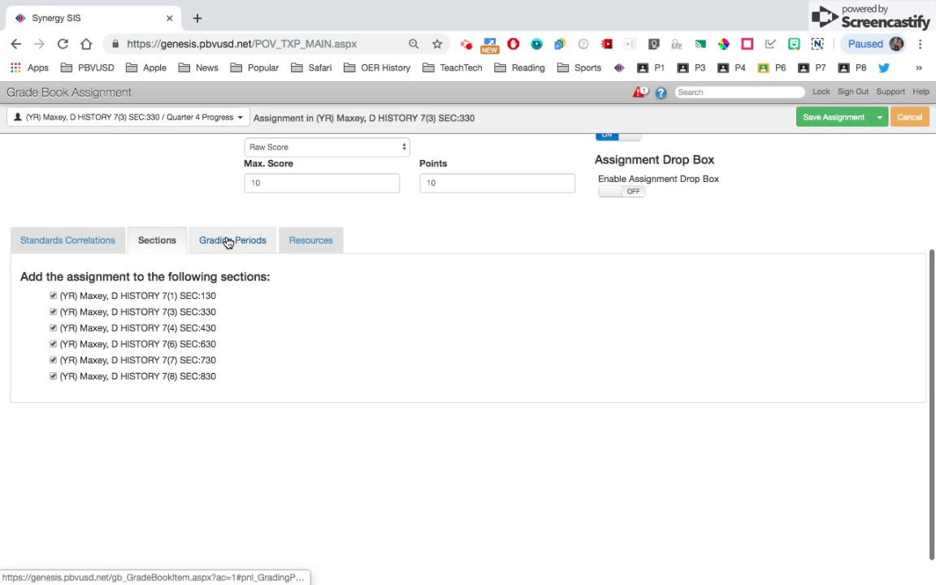
# Check the grading periods the assignment's marks apply to and cancel creating the assignment.
pyautogui.click(228, 243)
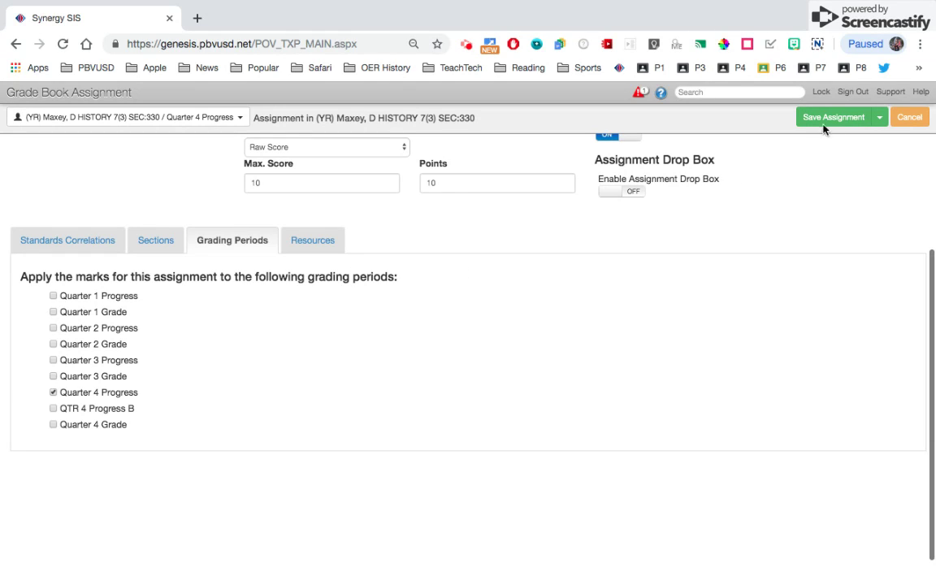
pyautogui.click(910, 118)
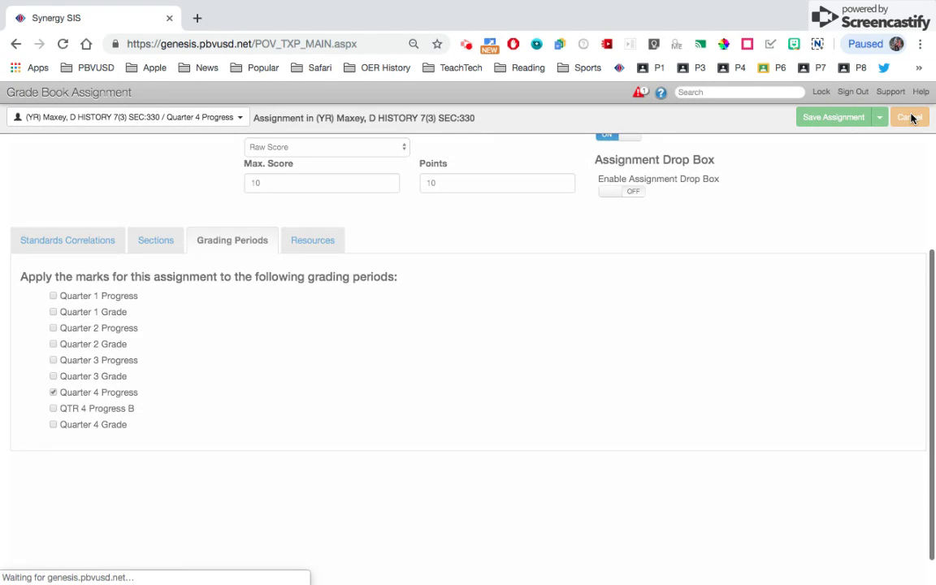